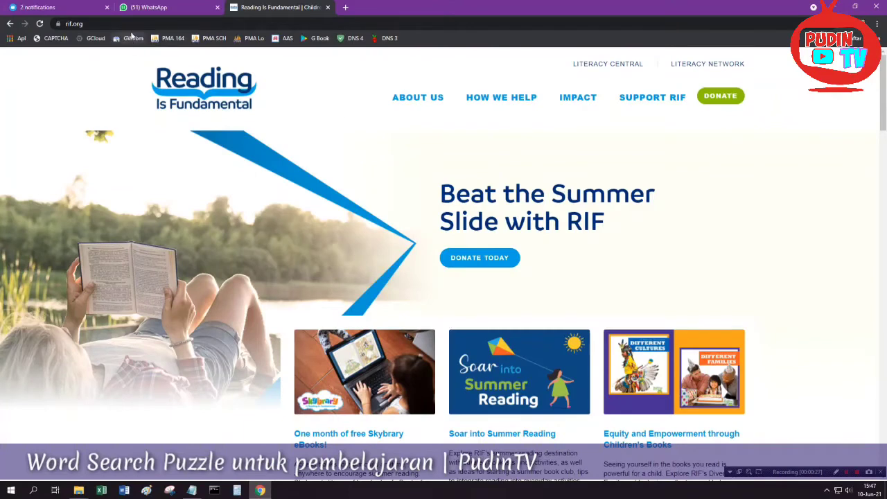
Switch to the Notepad notes and highlight the second instruction about entering the LITERACY CENTRAL menu
left_click(130, 24)
left_click(286, 101)
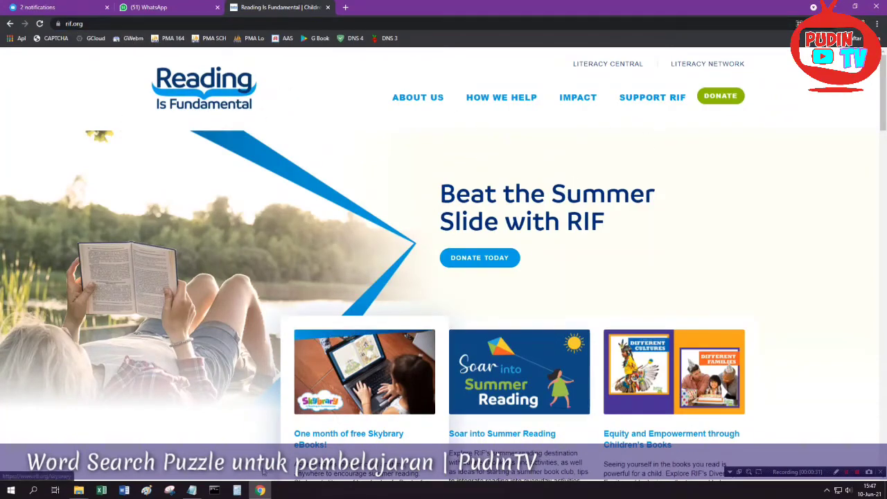
left_click(191, 490)
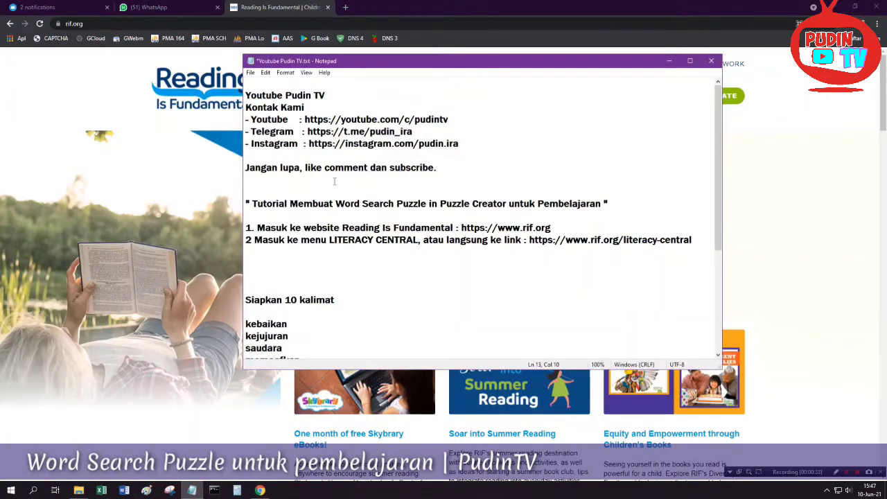
scroll(334, 181, "down", 2)
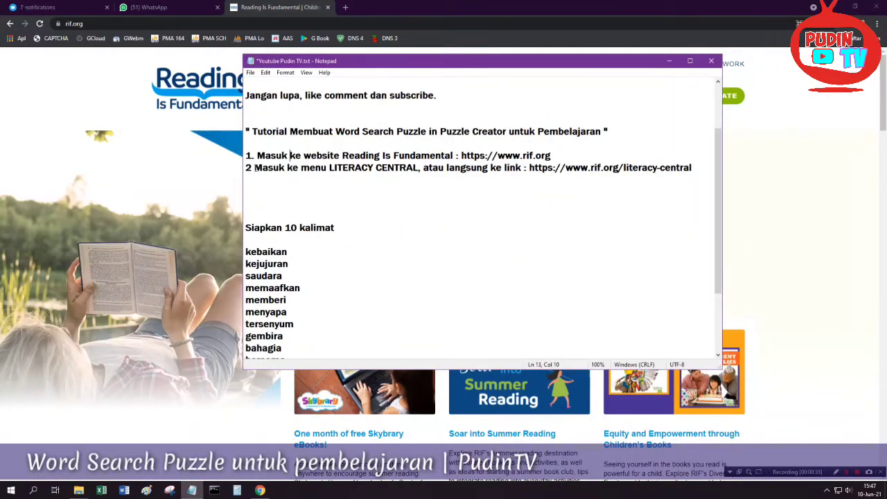
left_click_drag(255, 169, 693, 180)
left_click_drag(418, 168, 254, 169)
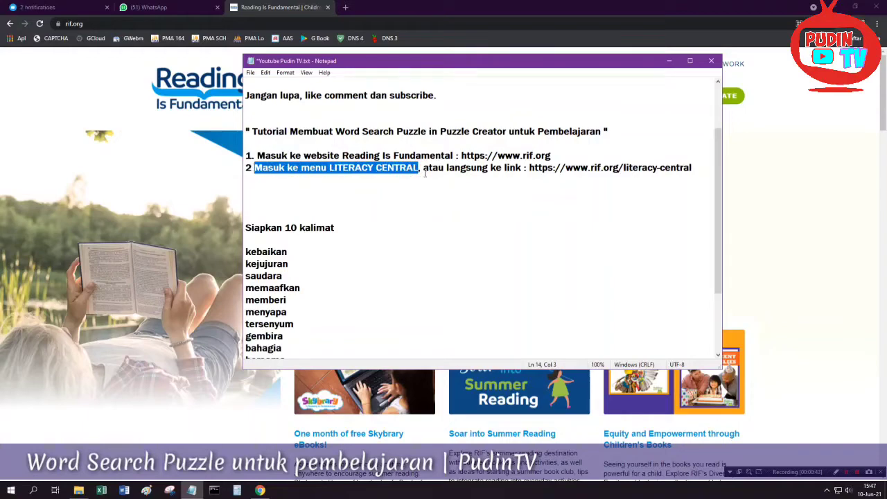
Return to the Reading Is Fundamental site in the browser and open its Literacy Central section
left_click(827, 185)
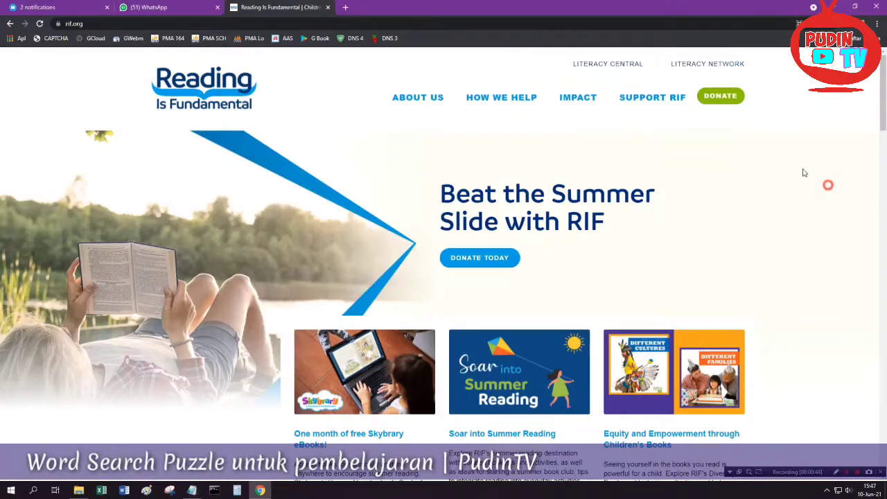
left_click(610, 65)
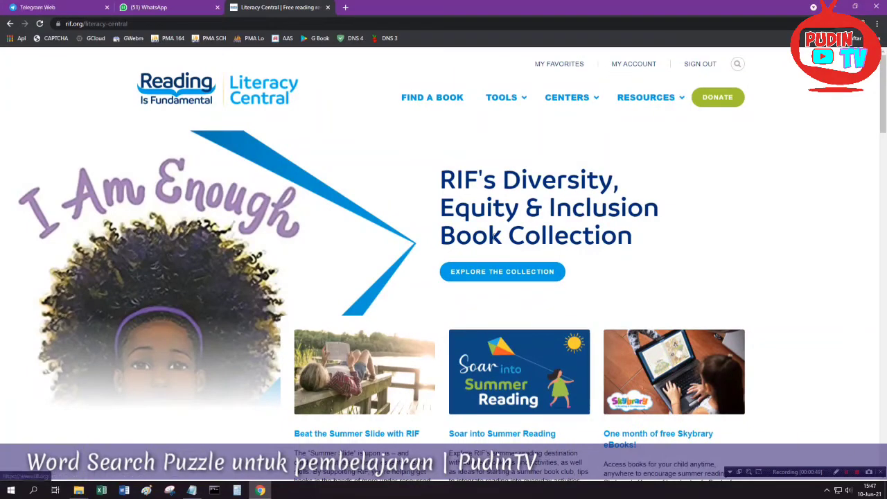
In the Notepad notes, add the third instruction "3. silahkan membuat akun terlebih dahulu. lengkapi data anda." below the second
left_click(191, 490)
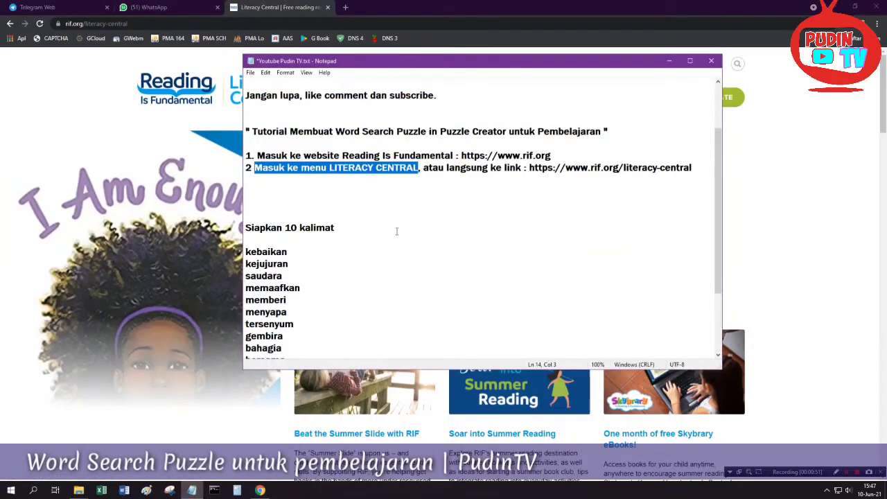
left_click(320, 188)
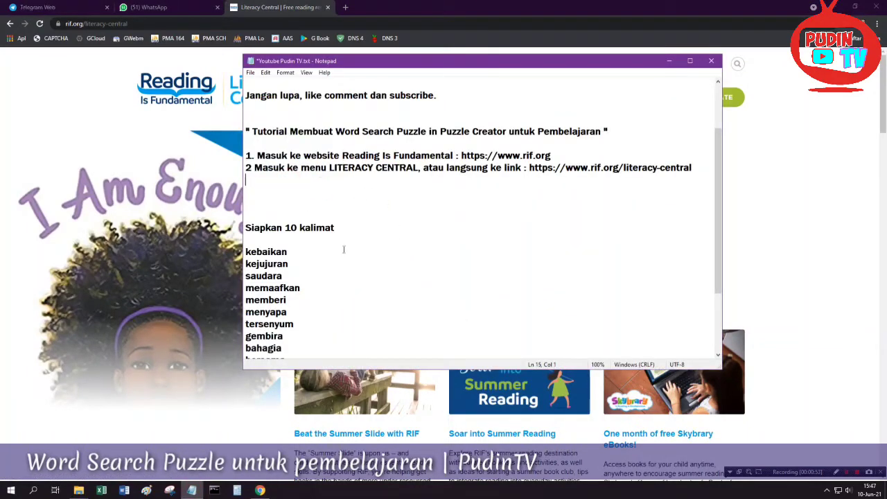
type("3. silahkan membuat kanu")
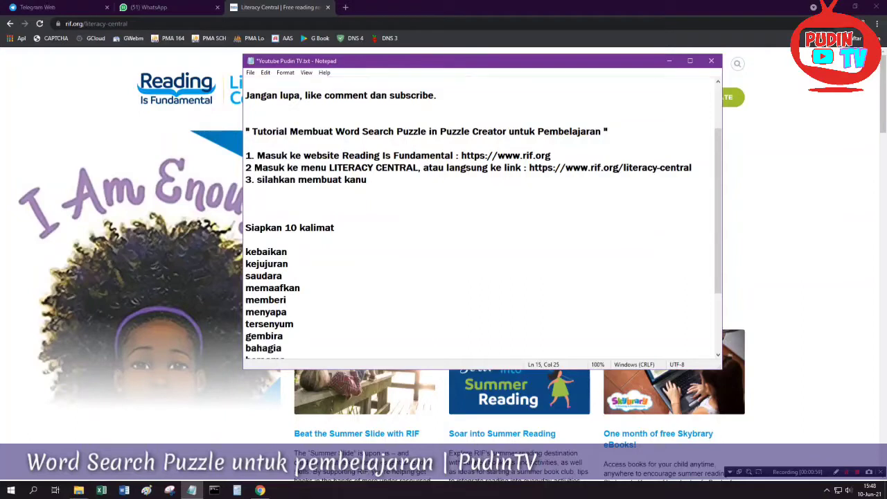
key("BackSpace")
key("BackSpace")
key("BackSpace")
key("BackSpace")
type("akun terlebih dahulu. le")
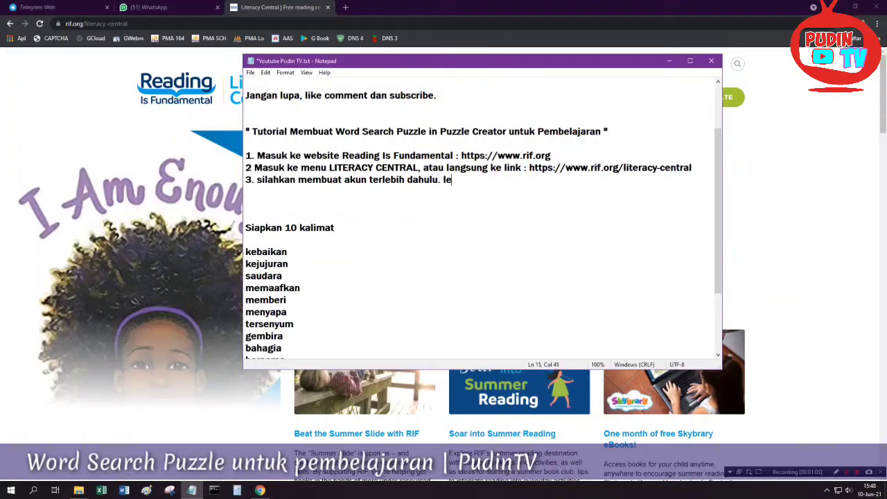
type("ngkapi data anda.")
key("Return")
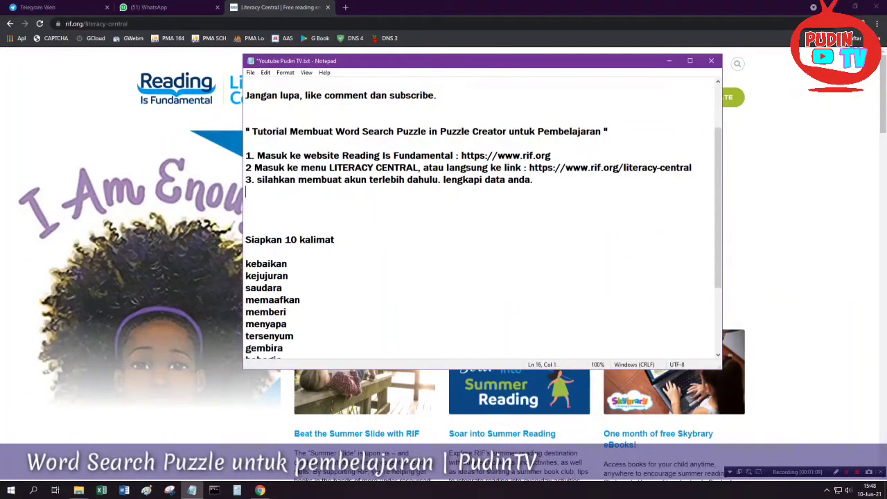
Add the fourth instruction "4. aktiasi email yang di daftarkan" on its own line
type("4. aktiasi email yang")
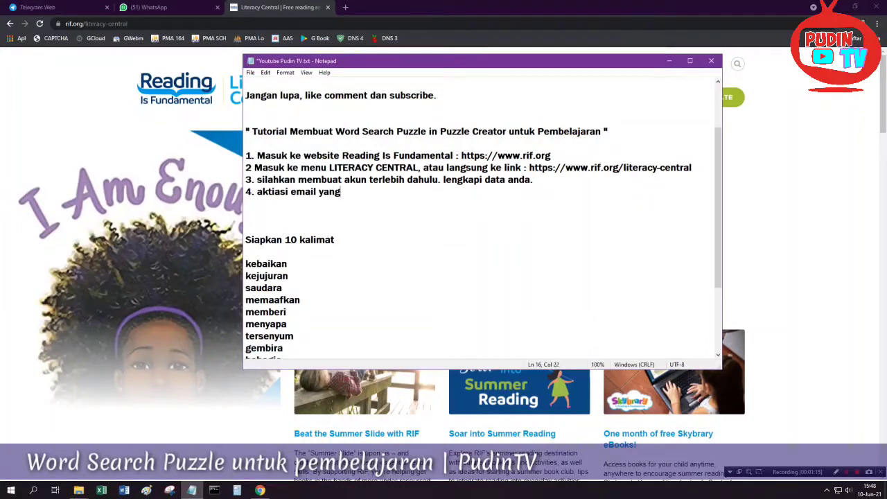
type(" di daftarkan")
key("Return")
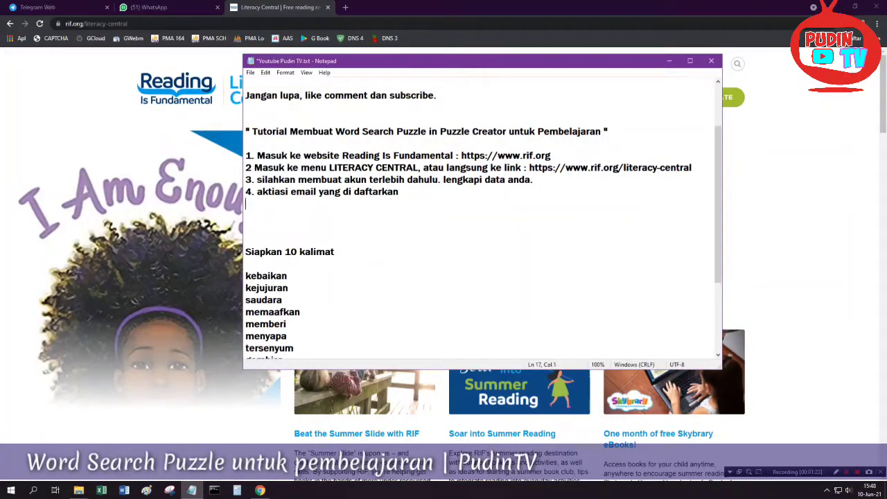
Add the fifth instruction "5. masukan pasword." and start a new line below it
type("5. maukan pasword")
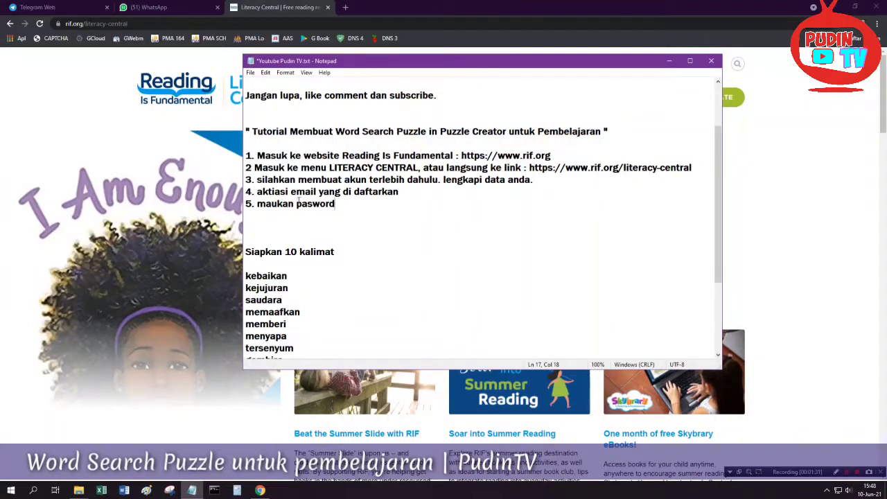
left_click(271, 204)
type("s")
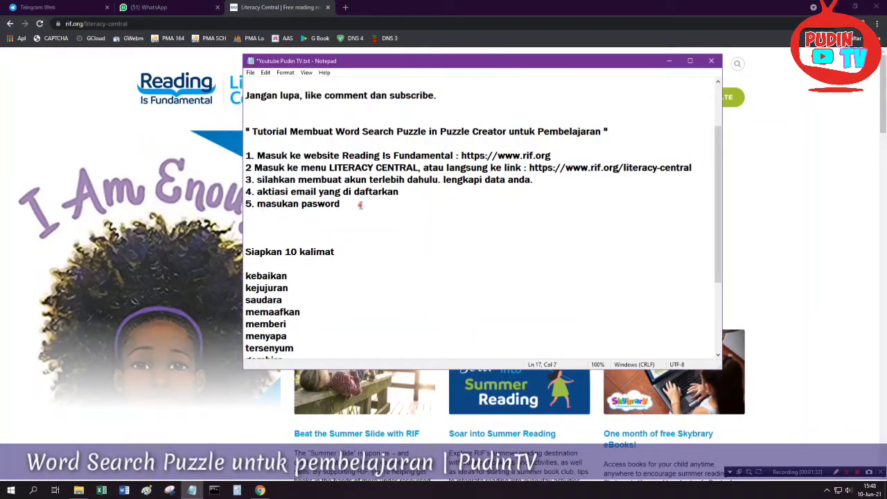
left_click(360, 204)
type(".")
key("Return")
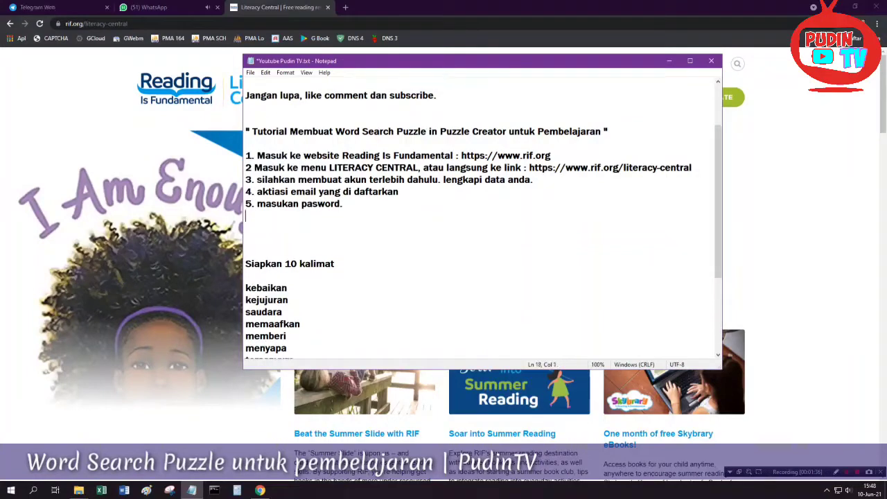
Add the sixth instruction "6. Selanjutnya pada halaman LITERACY CENTRAL, pilih menu tools" to the notes, checking the Literacy Central page for it
type("6.")
left_click(101, 97)
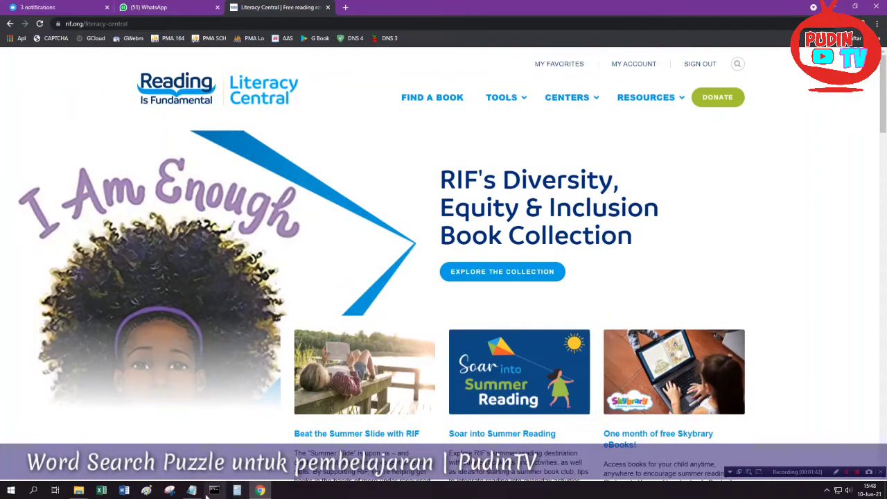
scroll(525, 250, "down", 2)
scroll(525, 250, "up", 2)
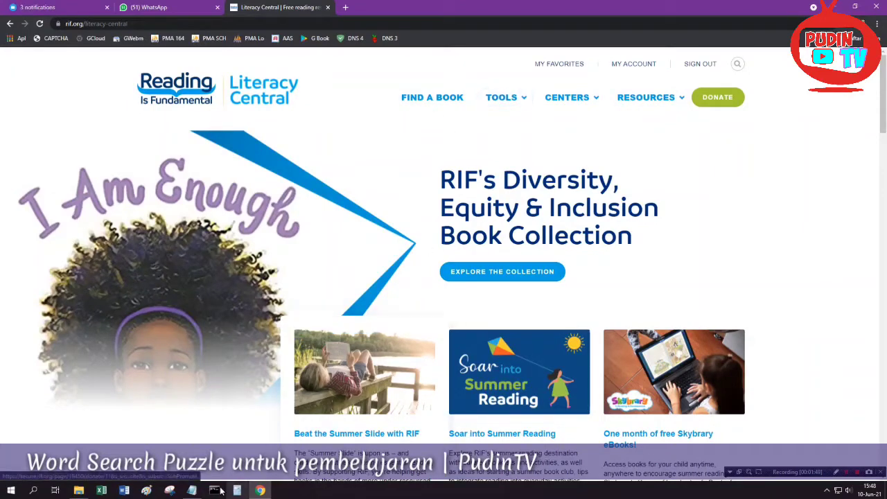
left_click(192, 491)
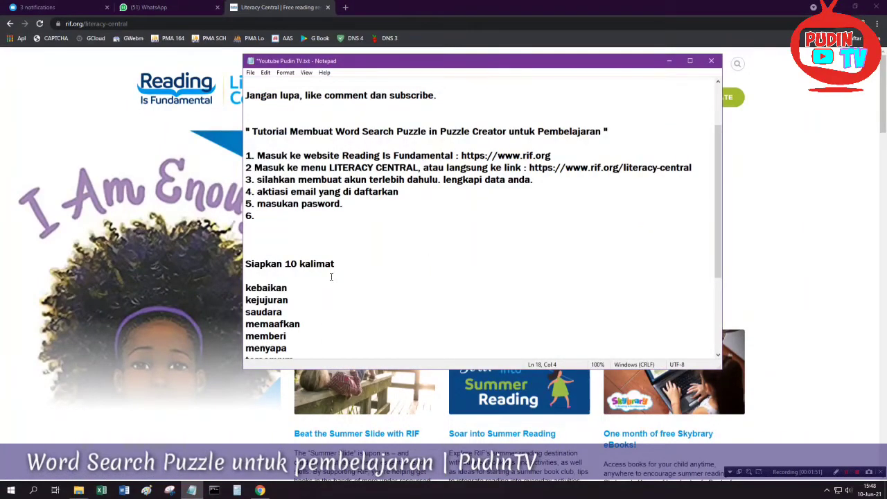
type("Selanjutnya pada")
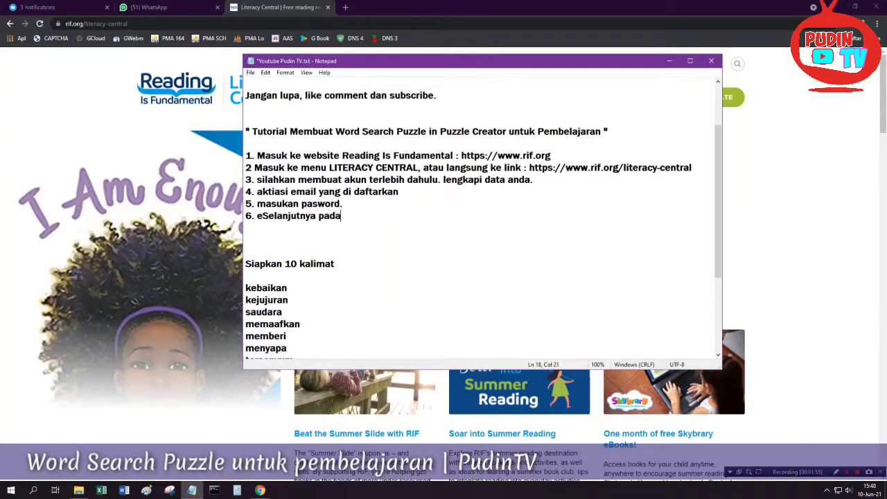
type(" halaman LITERACY")
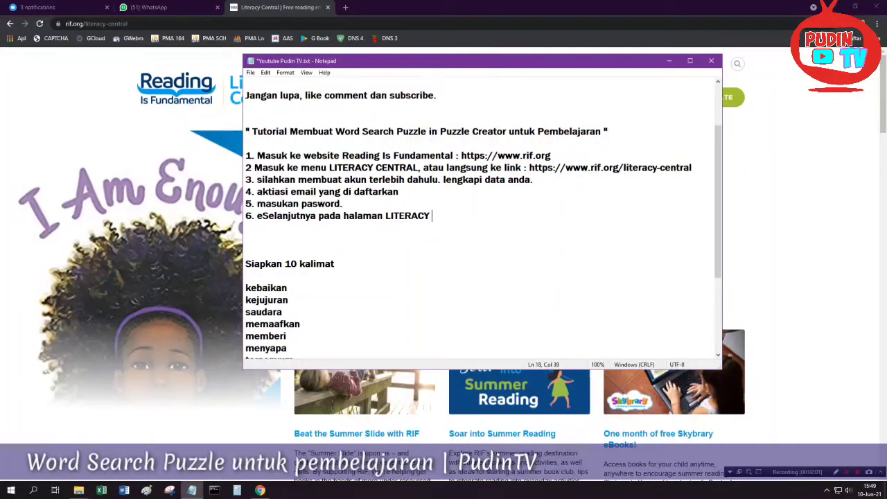
type(" CENTRAL, pilih menu")
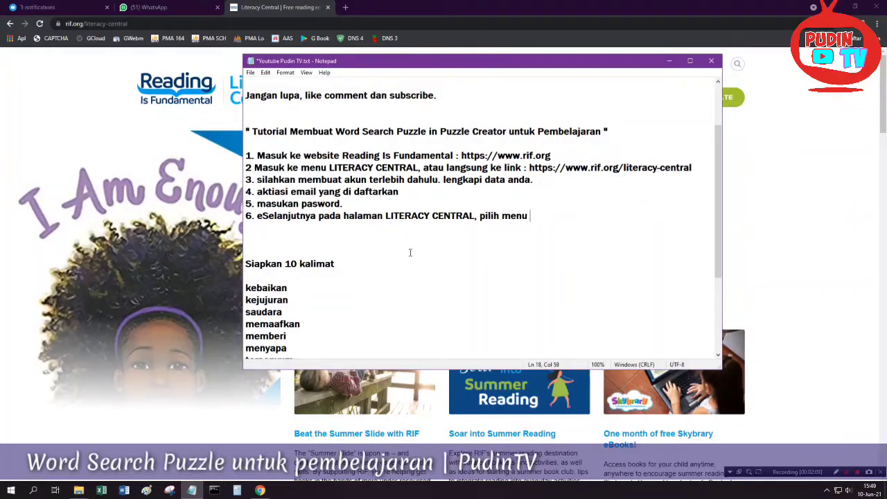
type(" tools")
left_click(262, 216)
key("BackSpace")
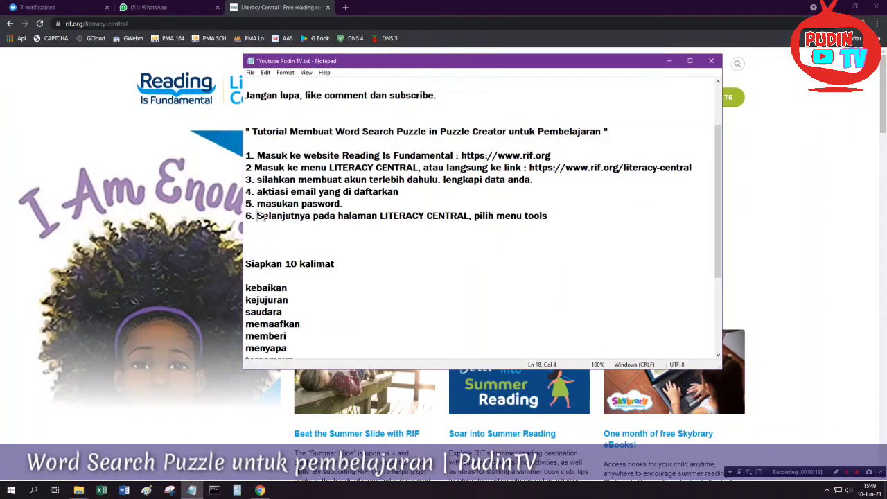
left_click(573, 218)
Check the site's available tools in the browser and add the seventh instruction "7. pilih menu puzzle creator" to the Notepad notes
left_click(754, 211)
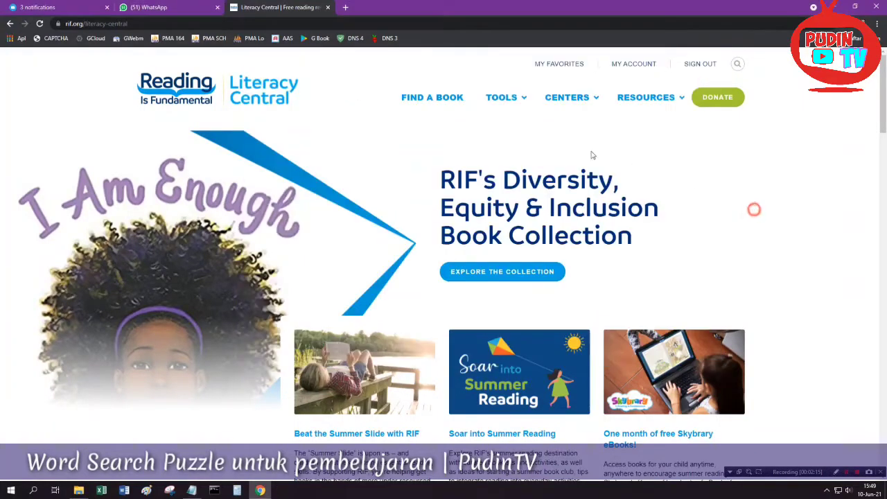
left_click(525, 100)
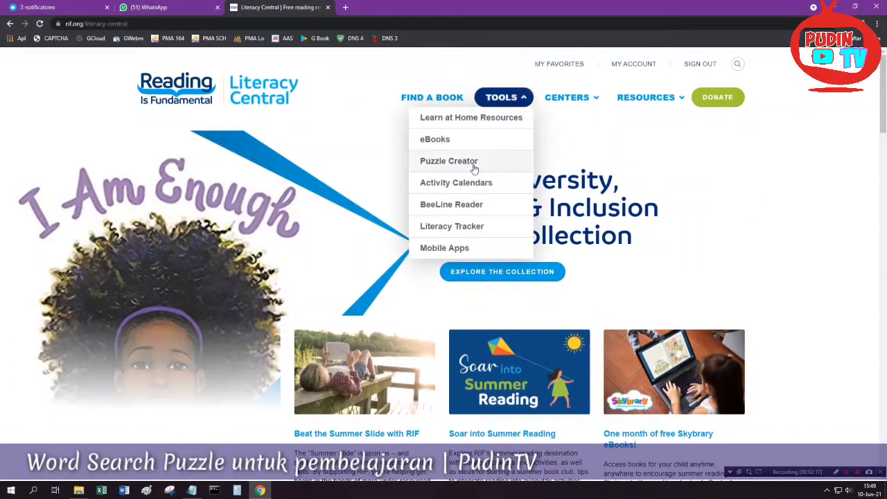
left_click(192, 490)
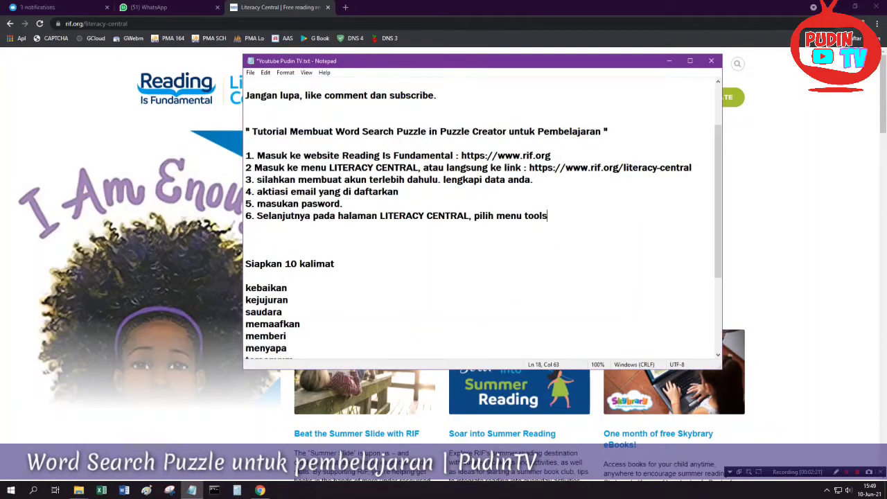
key("Return")
type("7.")
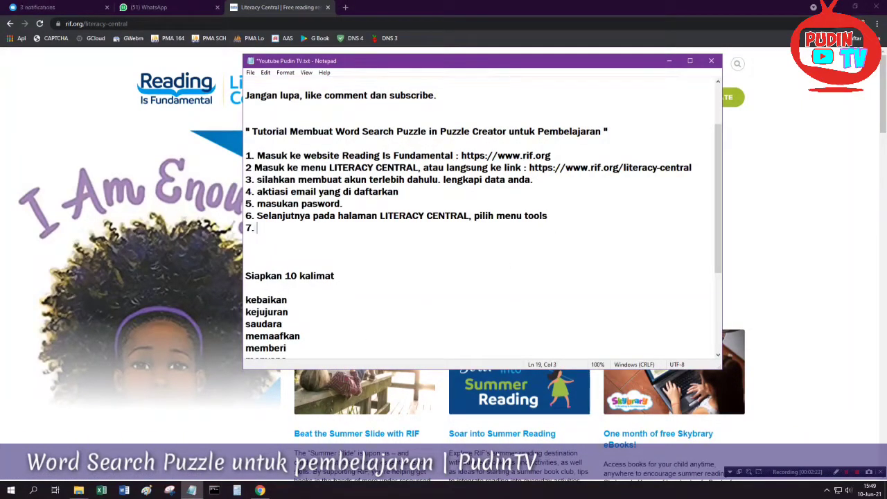
type(" pilih menu puzzle ")
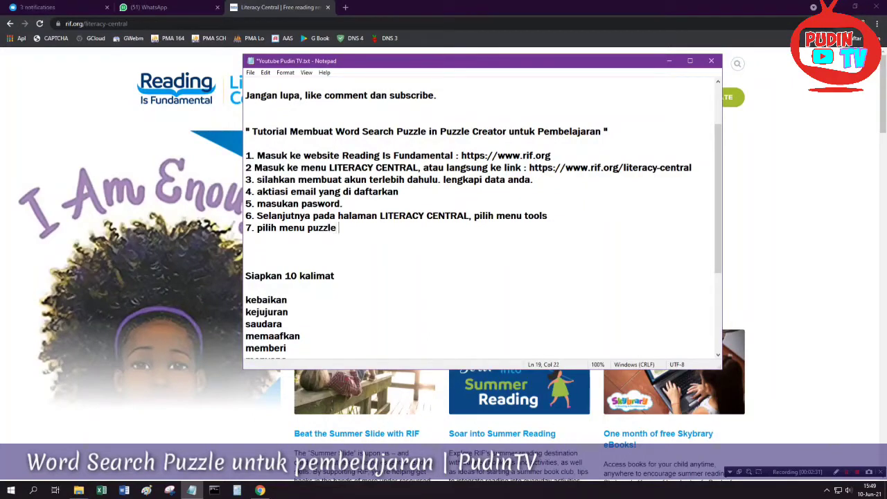
type("creator")
key("Return")
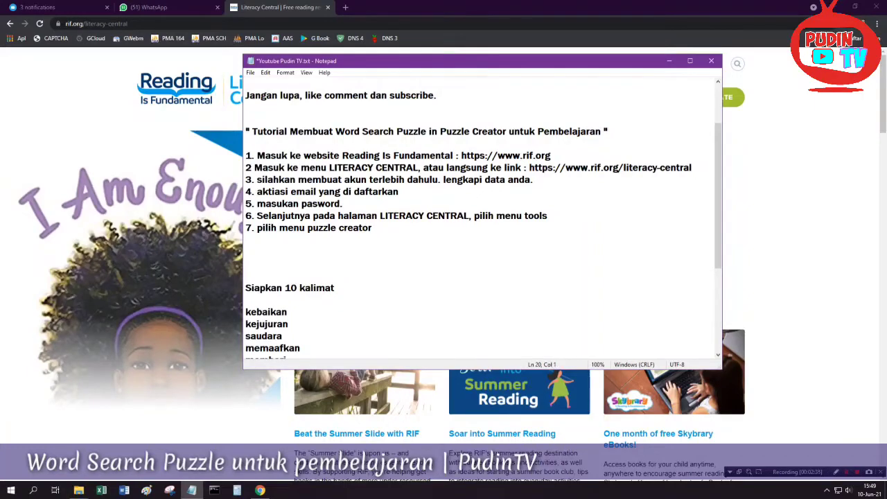
In the browser, open the Puzzle Creator tool of Literacy Central and show its puzzle types
left_click(851, 120)
left_click(501, 97)
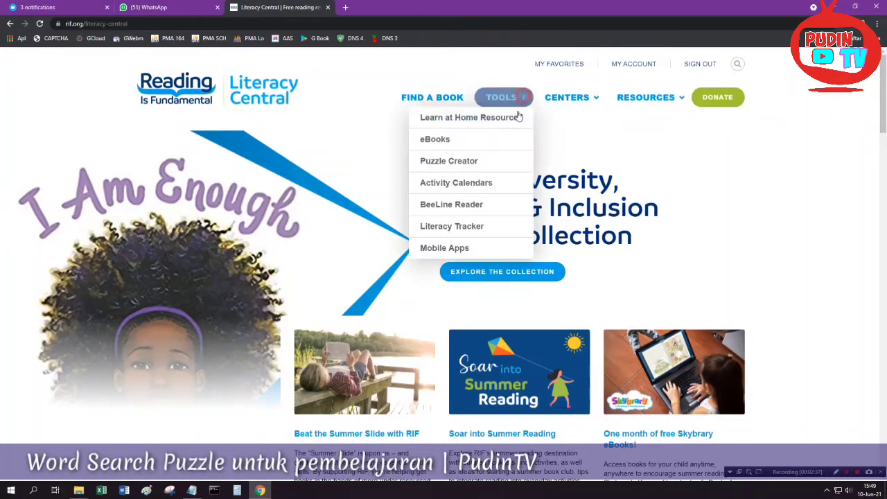
left_click(484, 162)
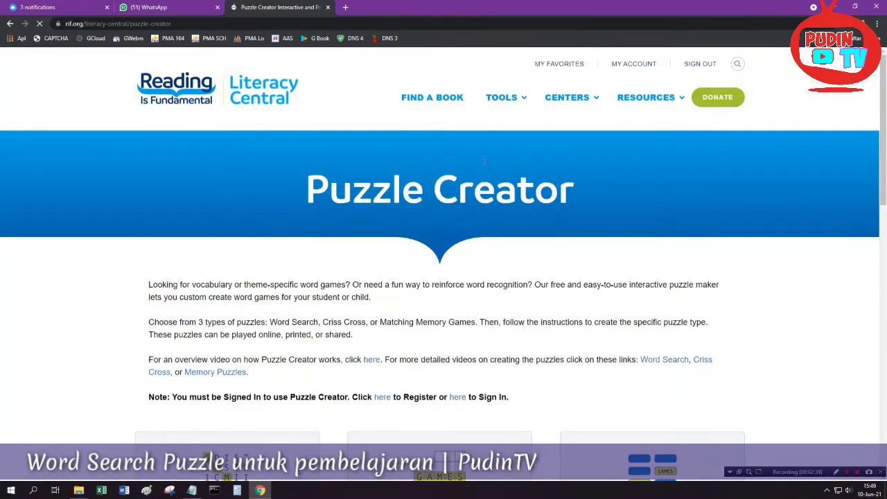
scroll(483, 164, "down", 3)
scroll(483, 166, "down", 1)
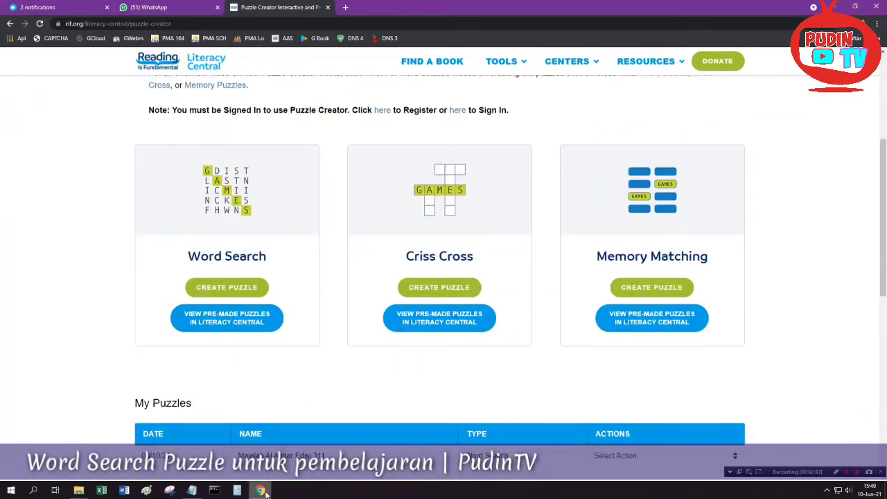
Add the eighth instruction "8. silahkan pilih, pada kesempatan kali ini saya akan membuat word search," to the Notepad notes and start a new line
left_click(192, 490)
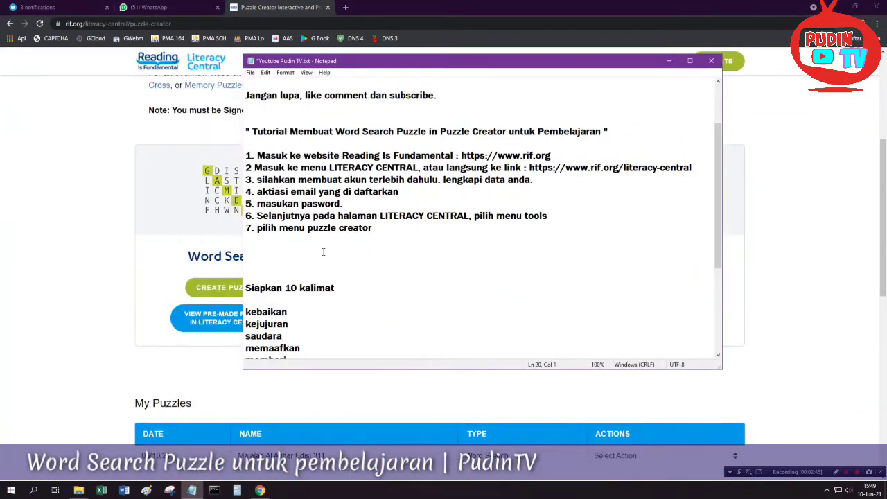
type("8. silahkan pili")
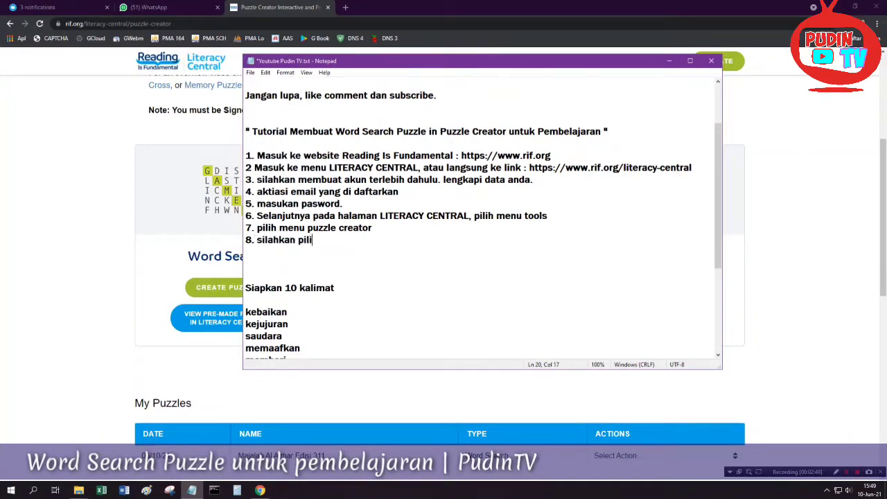
type("h apakah akan")
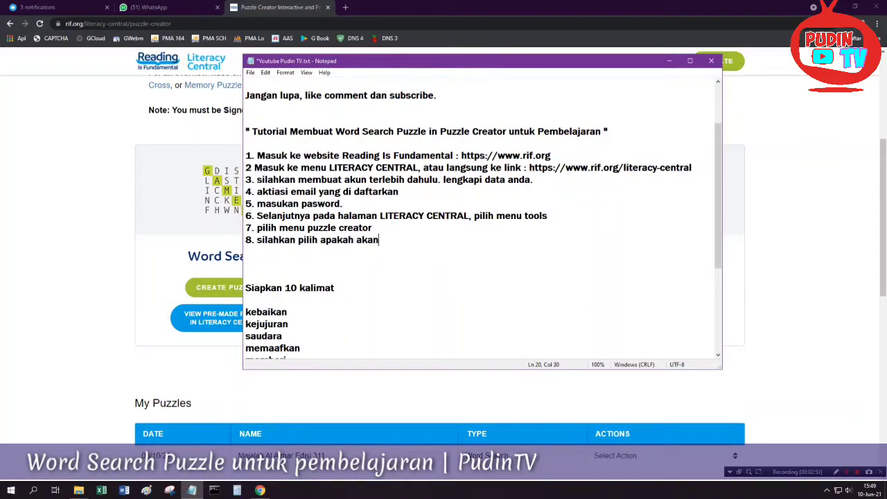
key("BackSpace")
key("BackSpace")
key("BackSpace")
key("BackSpace")
key("BackSpace")
key("BackSpace")
key("BackSpace")
key("BackSpace")
key("BackSpace")
key("BackSpace")
key("BackSpace")
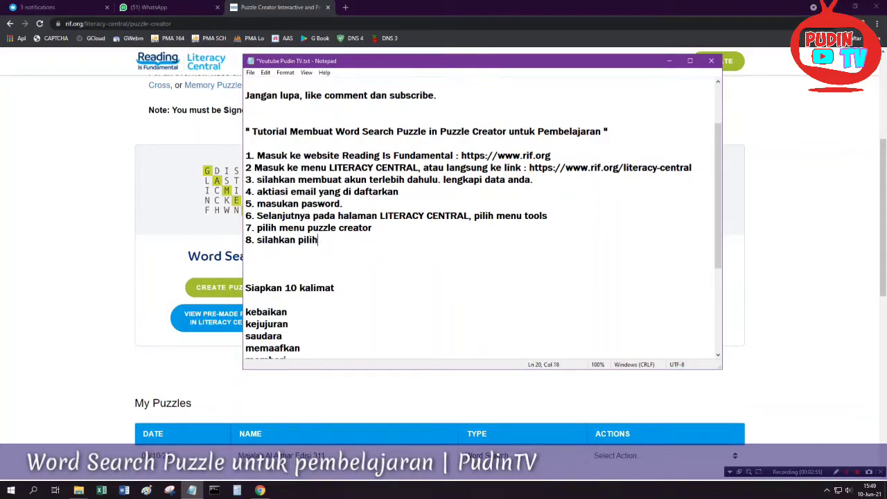
type(", pada kesempatan kali")
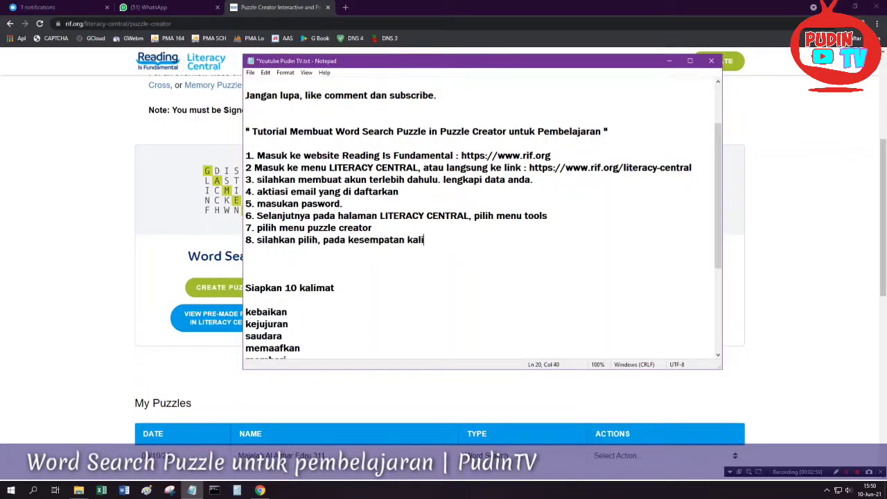
type(" ini saya akan me")
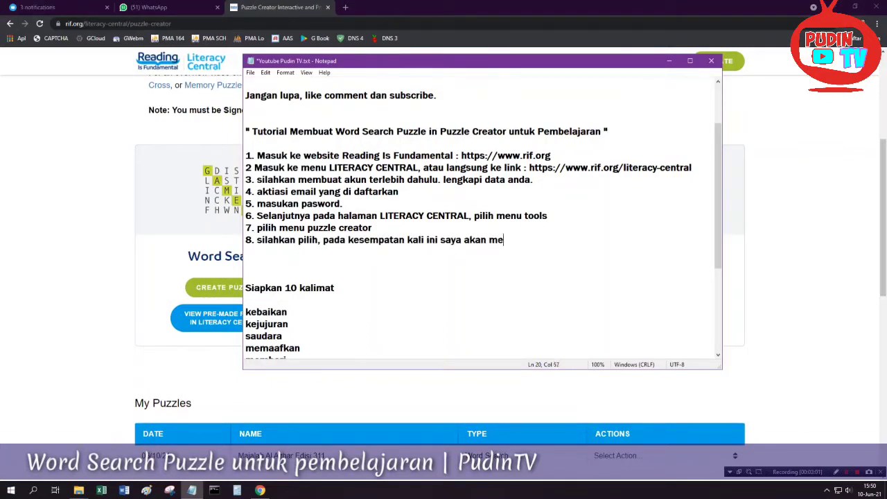
type("mbuat")
left_click_drag(443, 62, 497, 57)
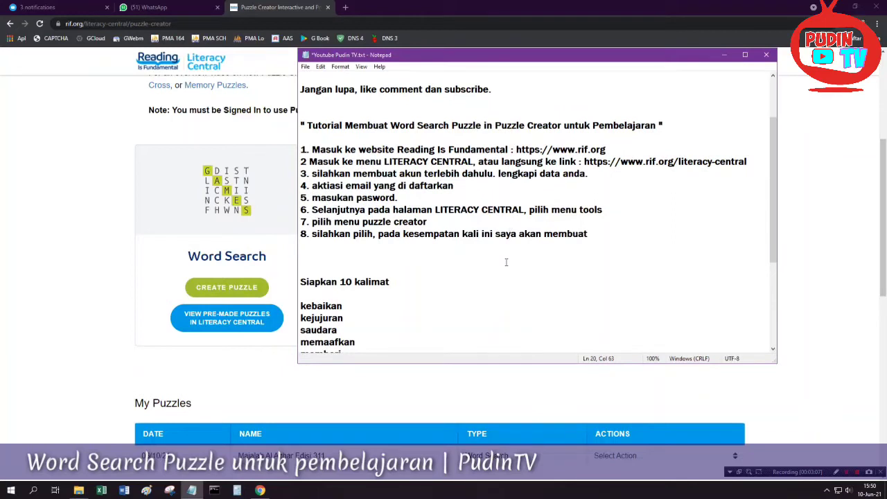
type("word search,")
key("Return")
Add the ninth instruction "9. silahkan klik create puzzle" to the notes and start a new line below it
type("9")
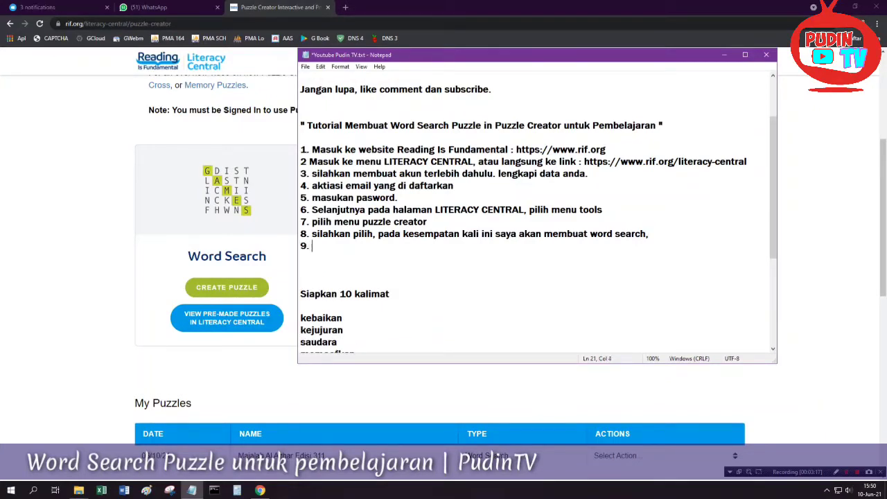
type(". silahkan klik creat")
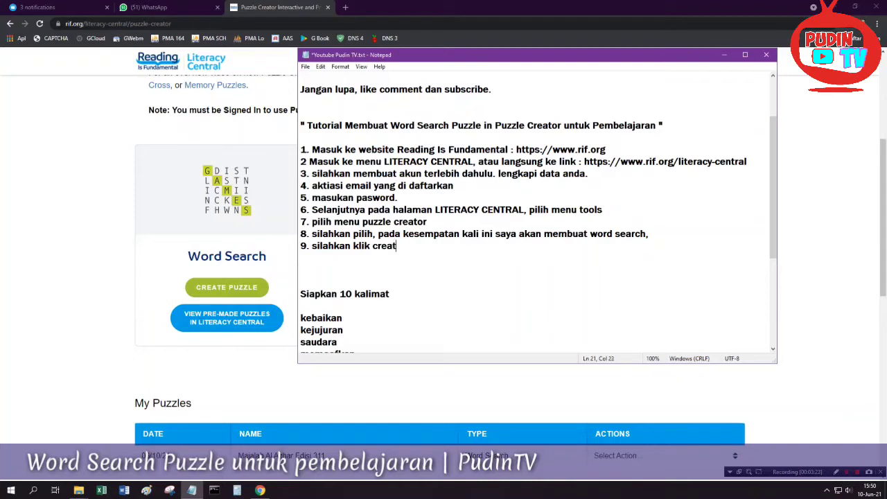
type("e puzzle")
key("Return")
In the browser, start a new Word Search puzzle and enter "Contoh" as its title
left_click(105, 229)
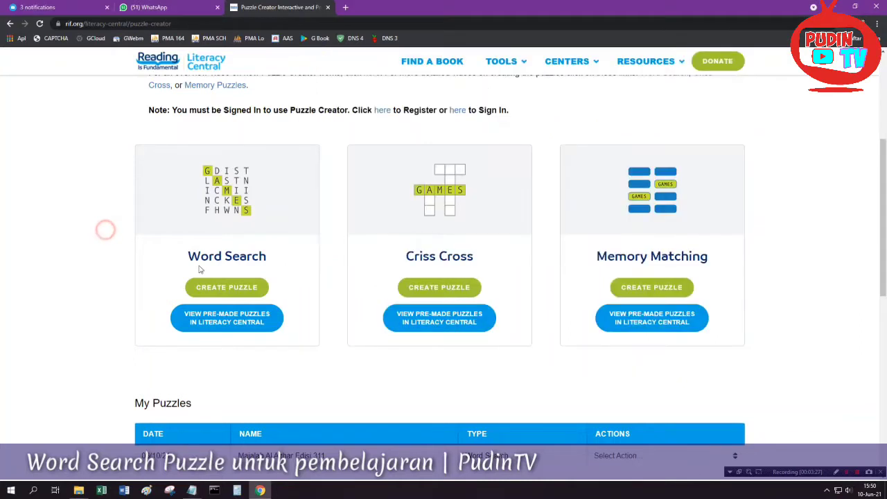
left_click(222, 286)
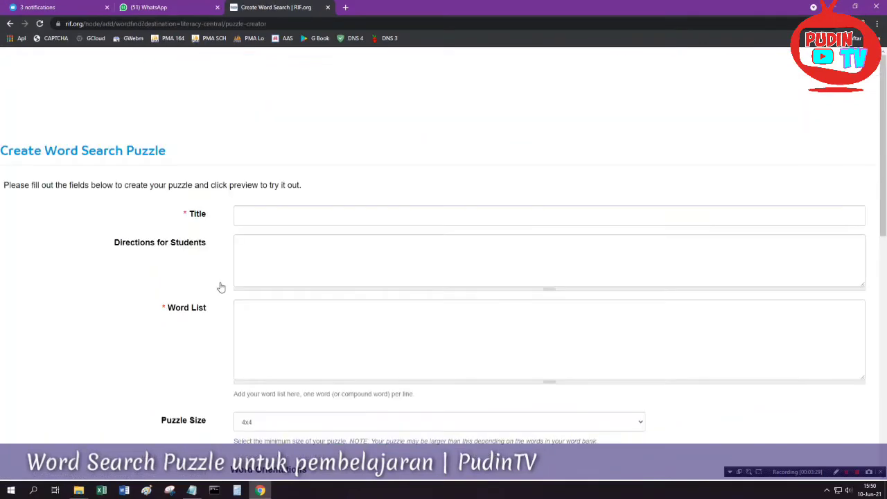
scroll(267, 242, "down", 2)
scroll(268, 241, "up", 2)
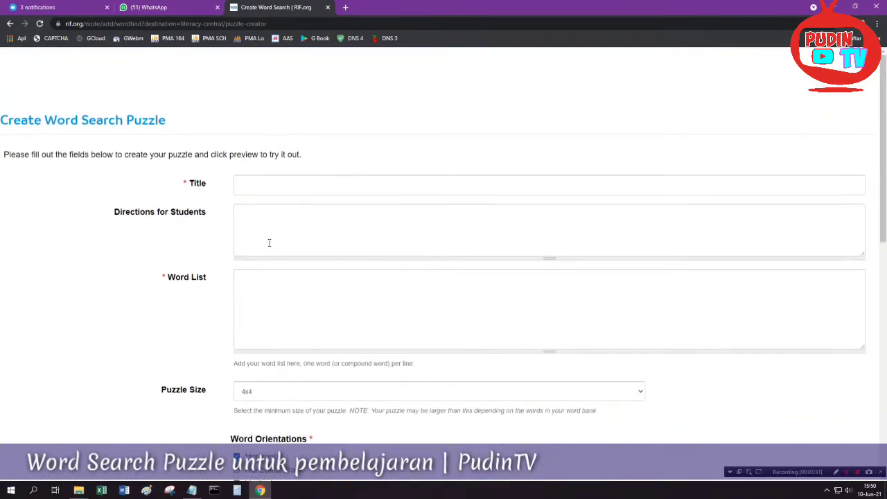
left_click(274, 220)
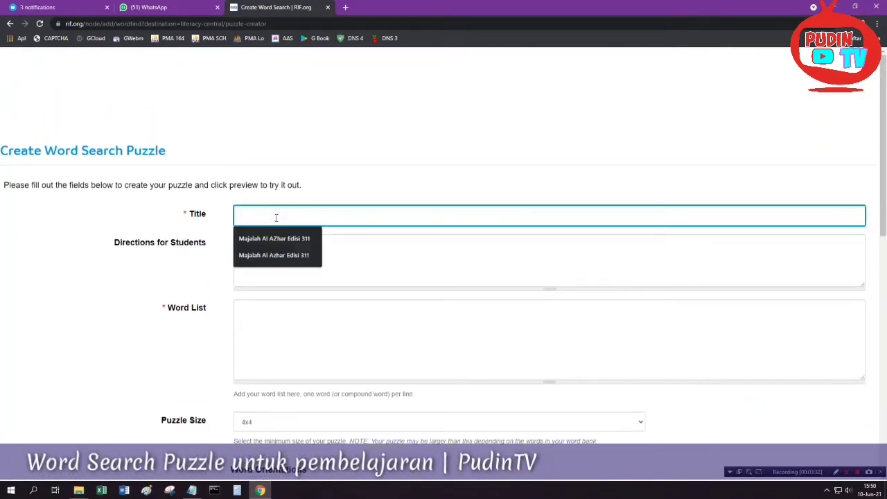
type("Contoh")
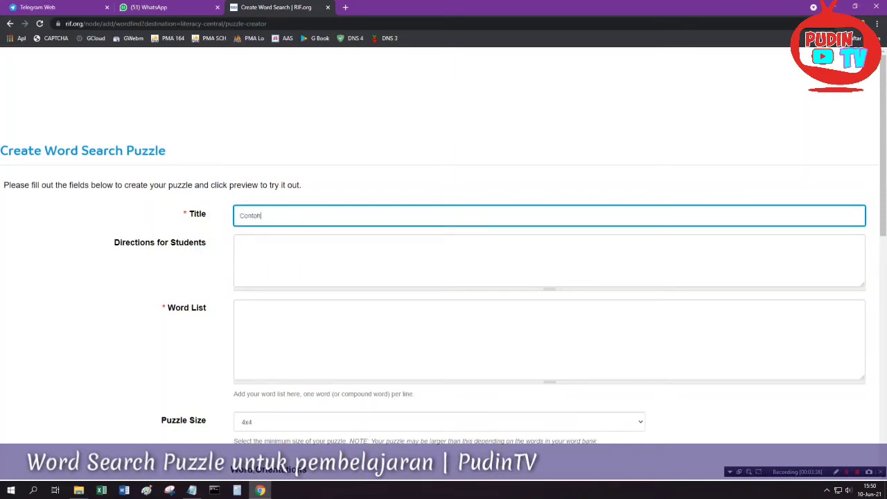
Add the tenth instruction "10. silahkan isi sesuai kebutuhan, dan siapkan 10 kalimat untuk puzzlenya." to the Notepad notes
left_click(192, 489)
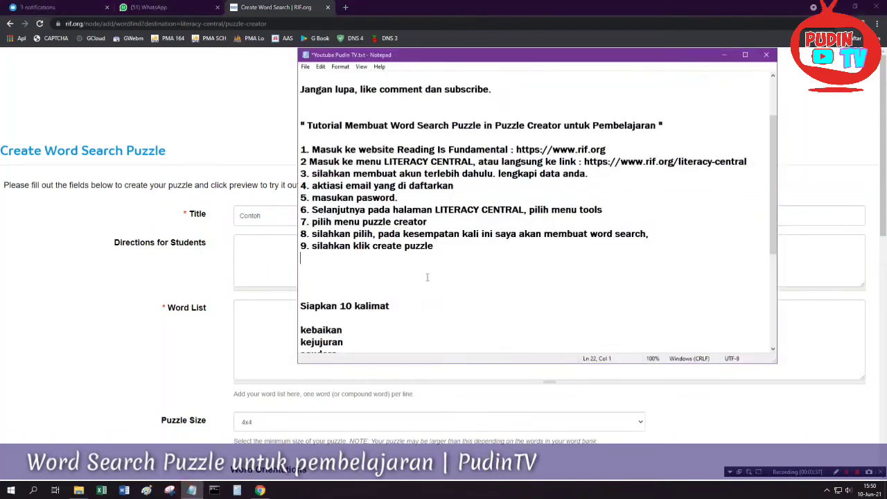
type("10. silahkan isi s")
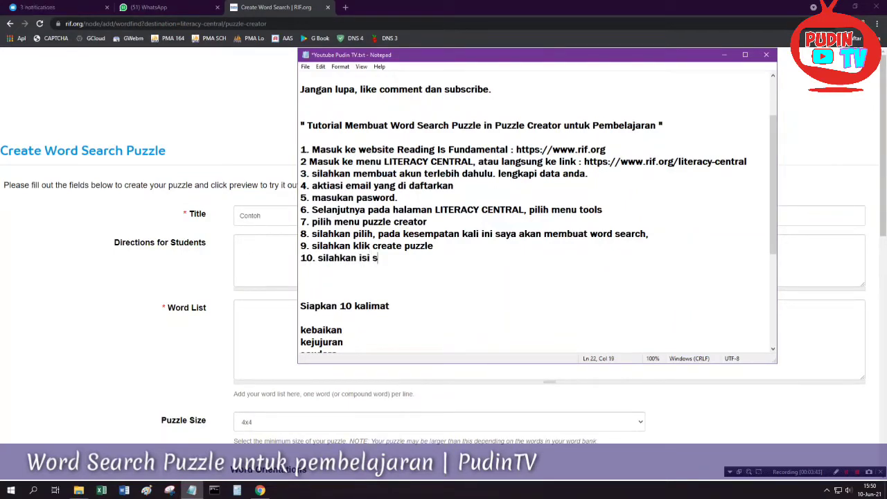
type("esuai kebutuhan, dan si")
type("apk")
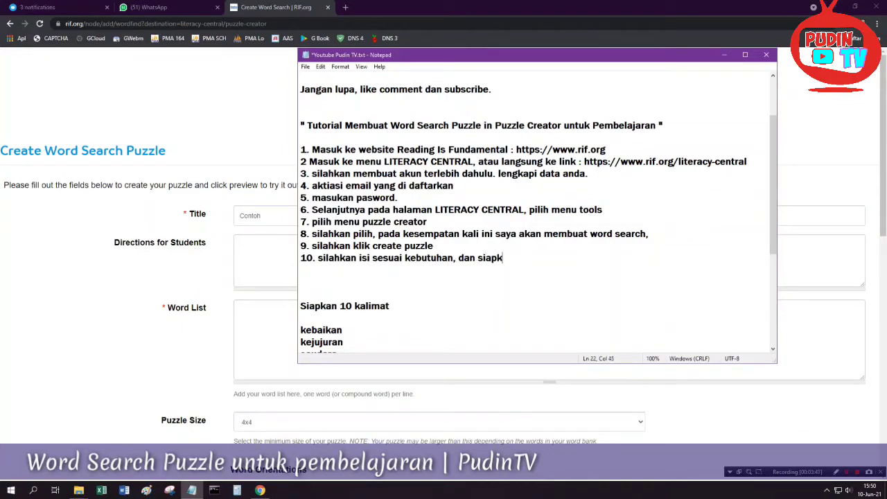
type("an 10 kalimat")
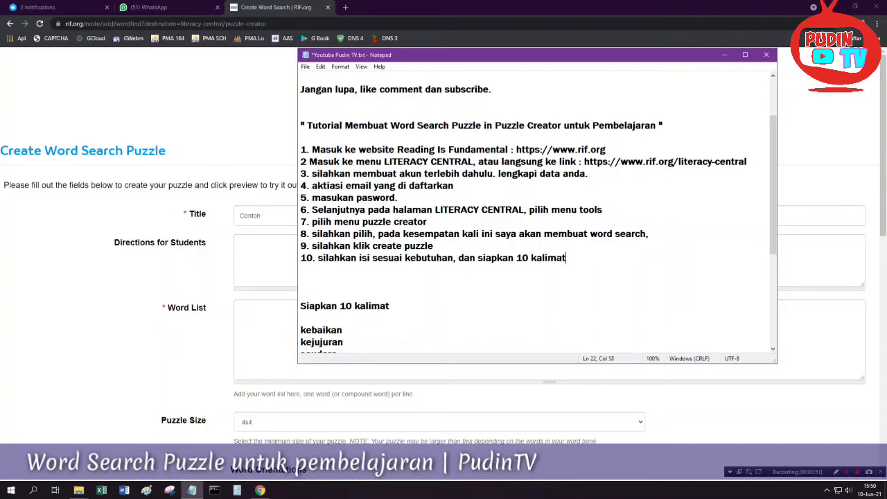
type(" untuk puzzlenya")
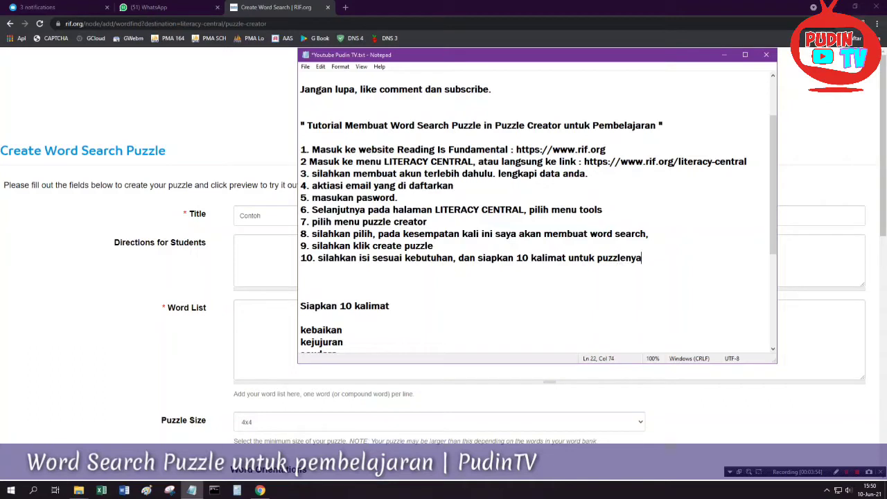
type(".")
In the browser form, set the puzzle title to "Contoh saja" and the student directions to "Silahkan kerjakan dengan baik dan benar"
left_click(260, 219)
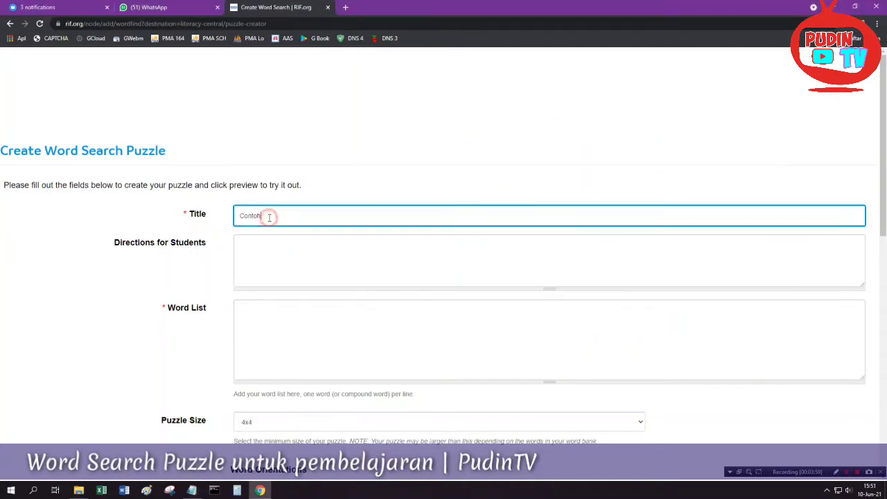
type("Contoh saja")
left_click(275, 255)
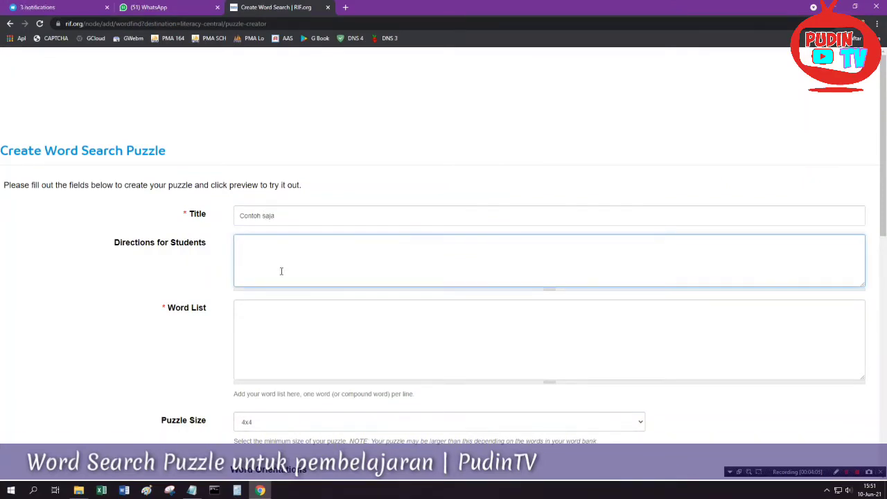
type("Silahkan kerjakan dengan baik dan benar")
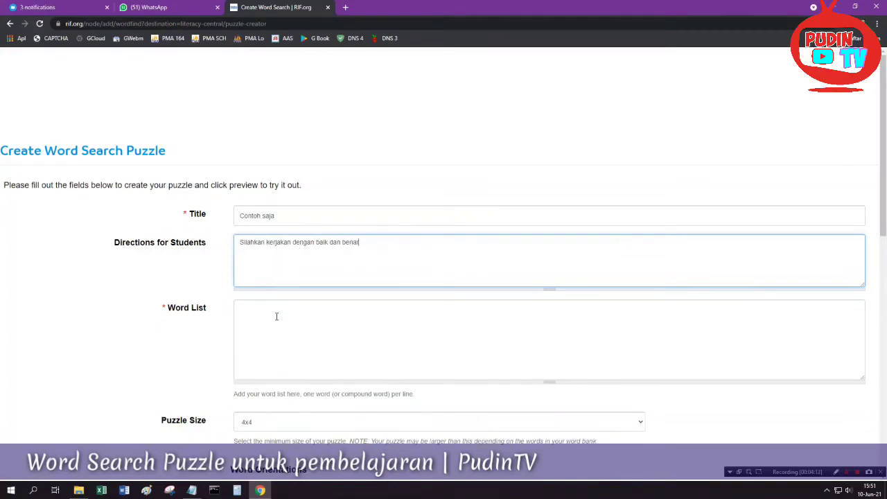
Copy the ten words from "kebaikan" to "bersama" in the Notepad notes and paste them into the puzzle's word list
scroll(274, 277, "down", 2)
left_click(272, 220)
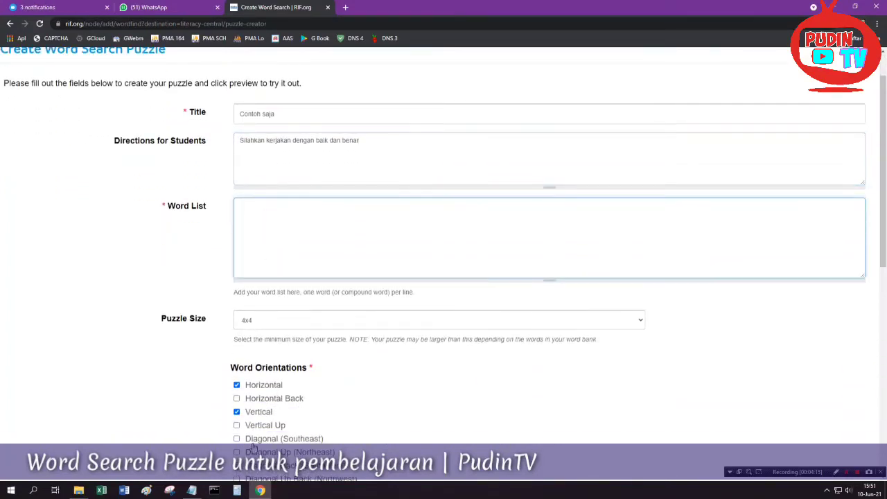
left_click(191, 489)
scroll(340, 273, "down", 3)
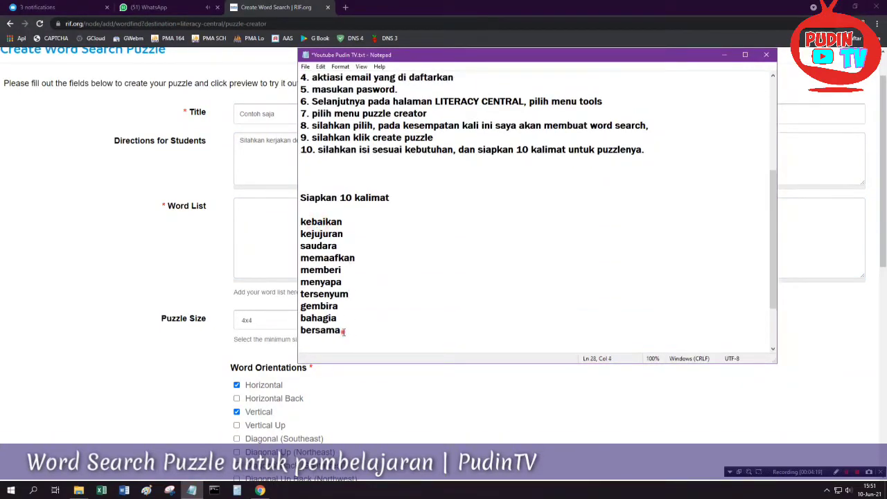
left_click_drag(344, 331, 292, 220)
right_click(326, 224)
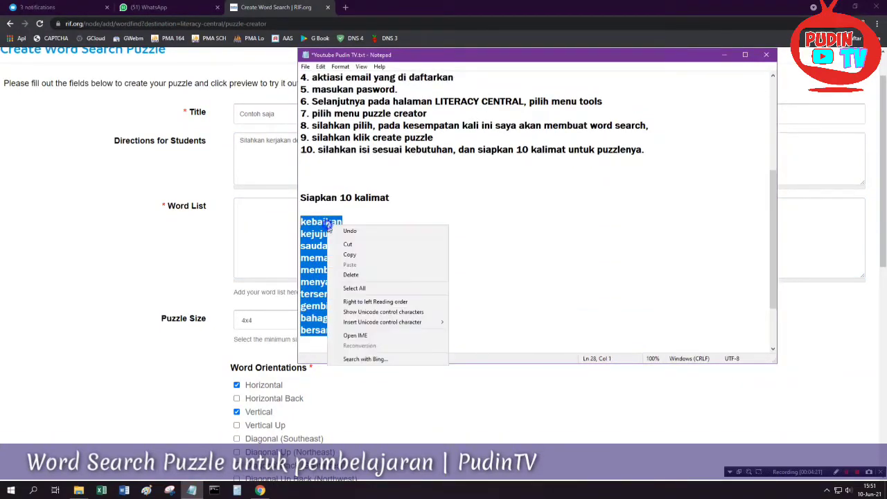
left_click(350, 255)
left_click(269, 219)
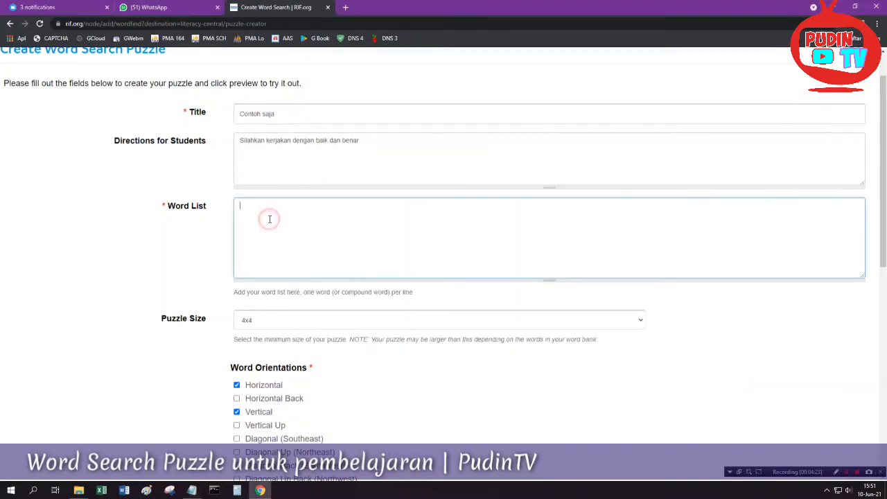
key("ctrl+v")
scroll(272, 241, "up", 5)
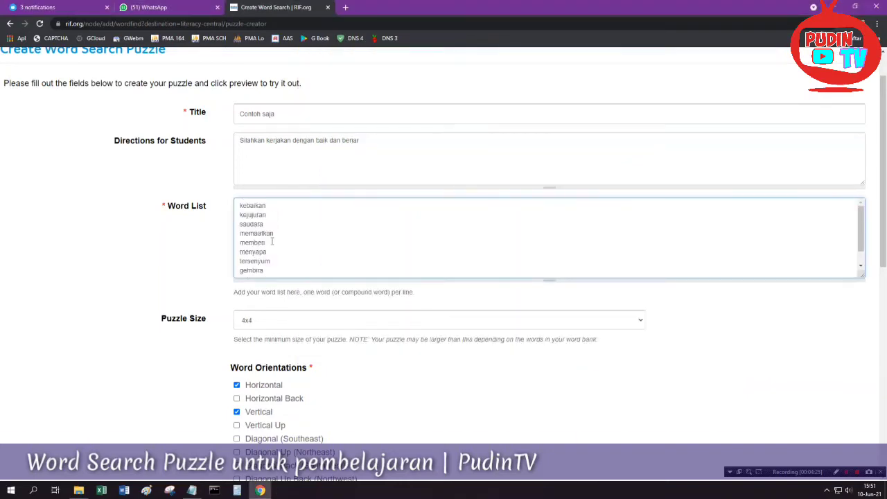
Set the puzzle size to 5x5, and turn the Vertical Up word orientation on and back off
scroll(271, 240, "down", 5)
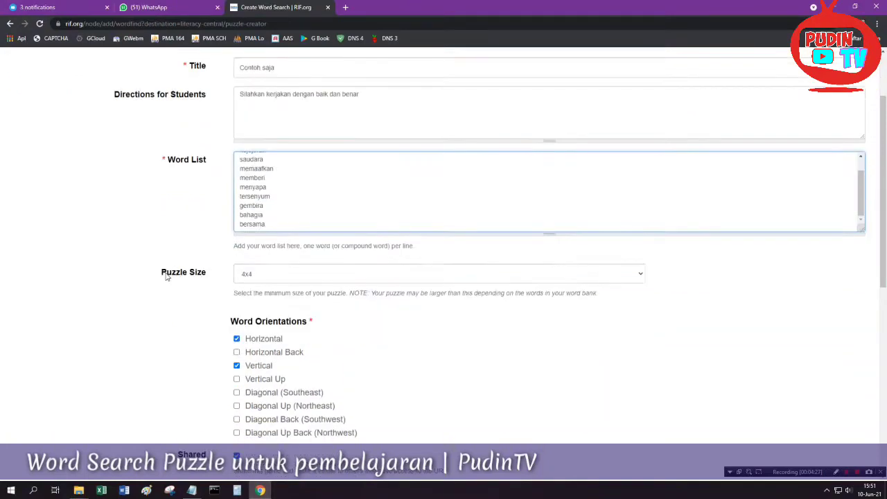
left_click(271, 230)
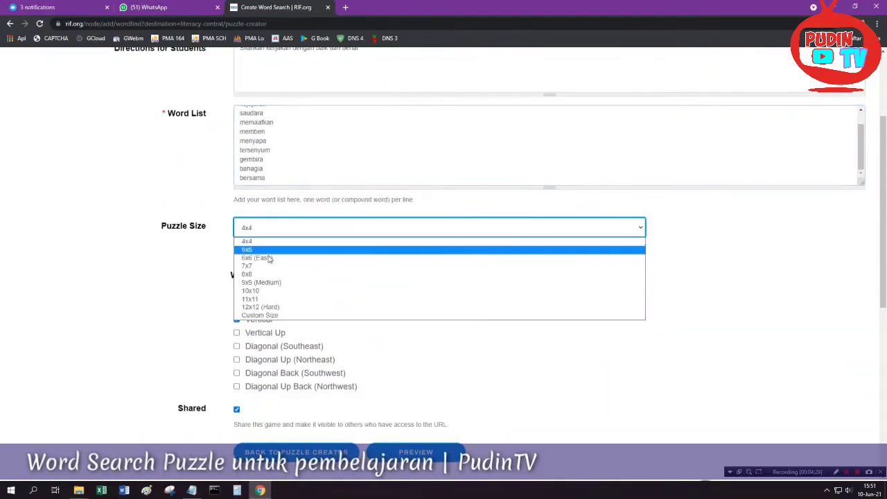
left_click(267, 249)
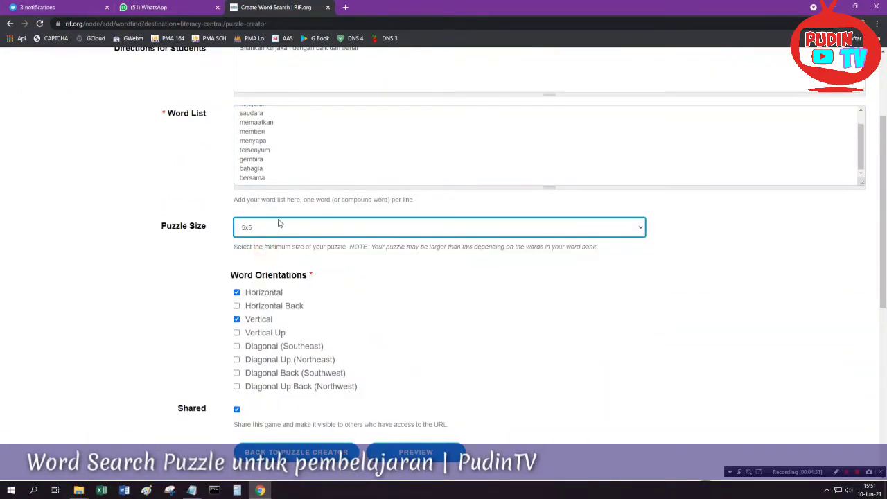
left_click(236, 333)
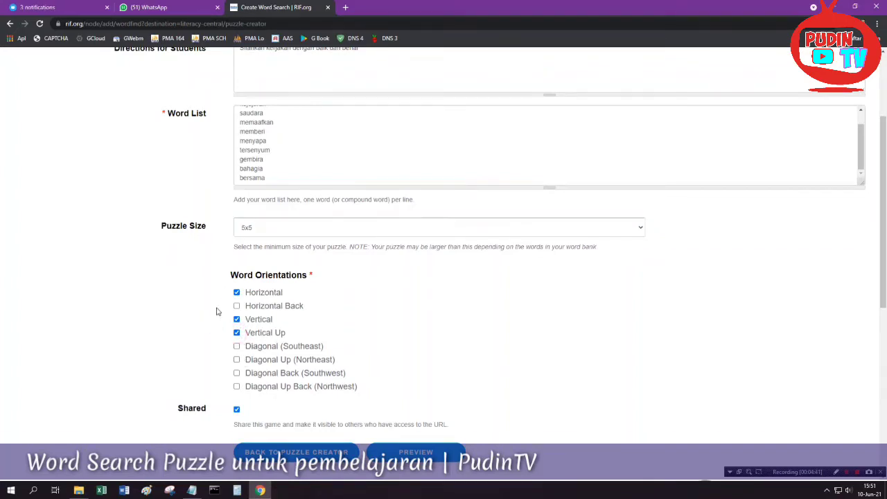
left_click(236, 334)
scroll(238, 297, "down", 1)
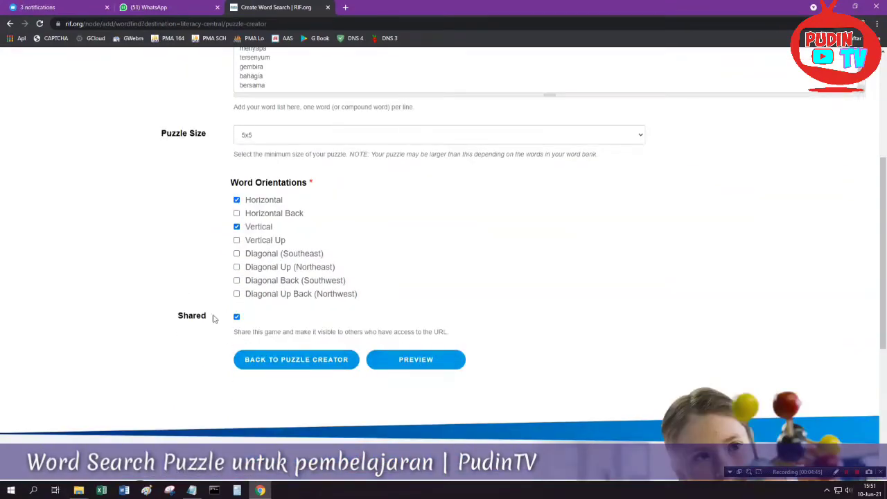
Switch to the Notepad notes and add the eleventh instruction "11. kalau sudah, silahkan klik preview"
left_click(192, 490)
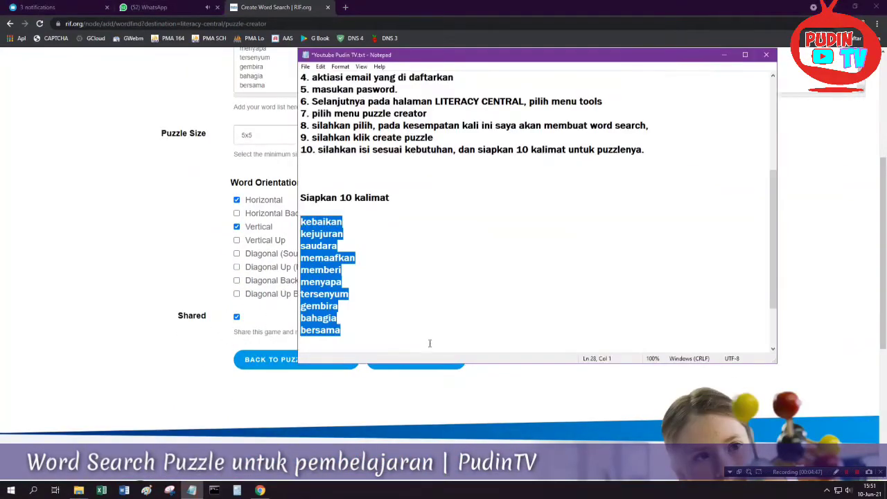
left_click(339, 232)
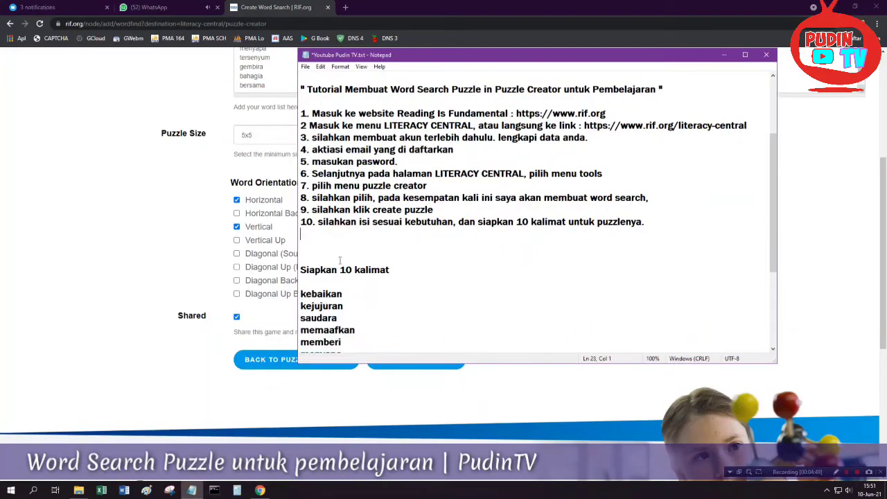
type("11. kalau sudah, silahkan klik")
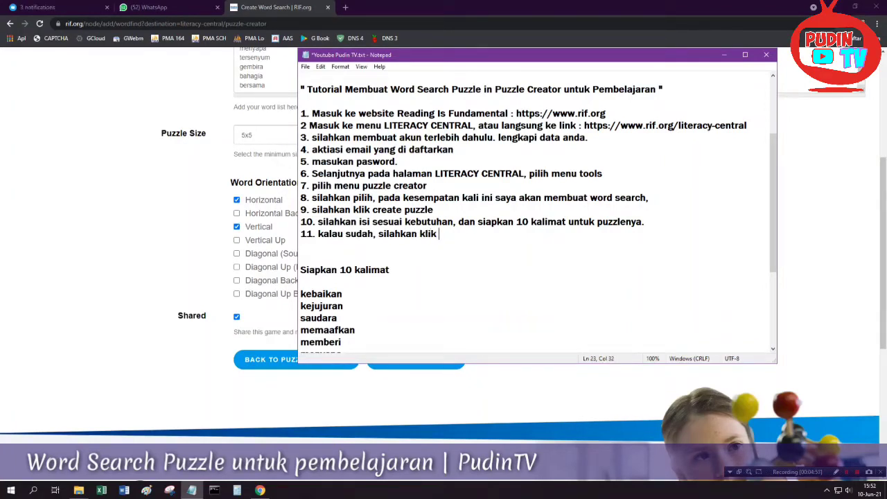
type(" preview")
Preview the puzzle in the browser and review its title, student directions, letter grid and word bank
left_click(4, 251)
left_click(416, 359)
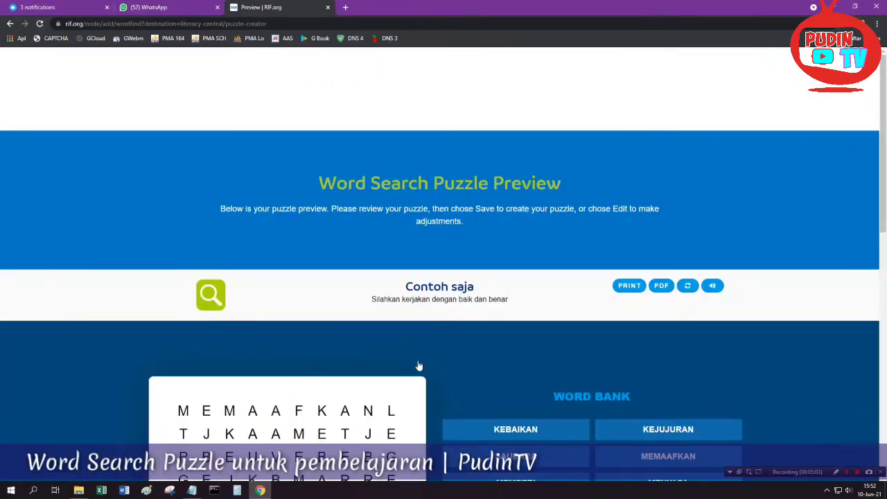
scroll(349, 324, "down", 2)
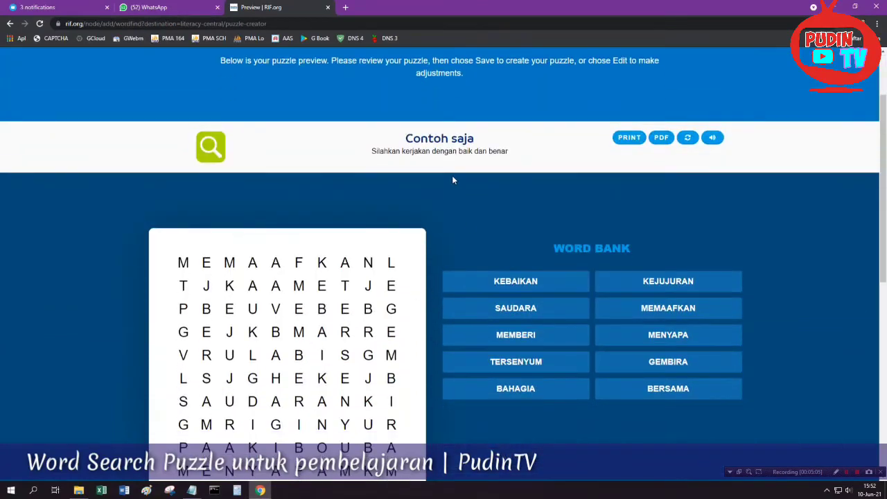
left_click(399, 138)
left_click_drag(399, 138, 505, 159)
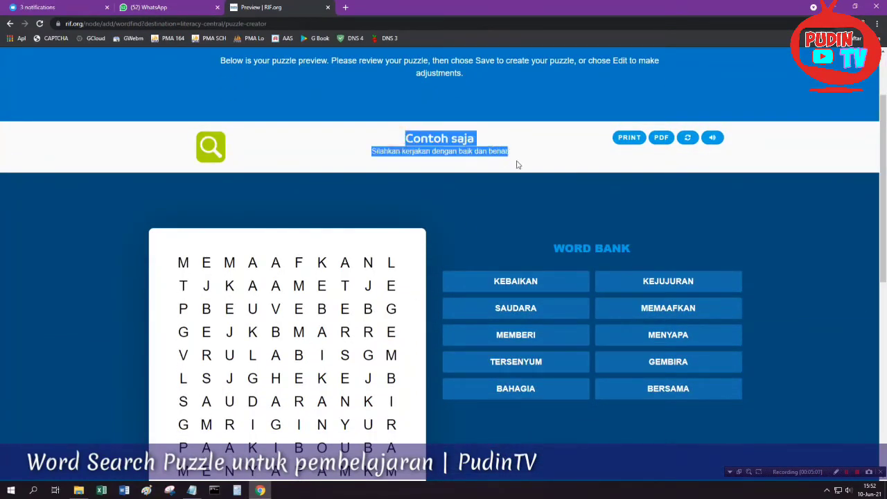
scroll(514, 169, "down", 1)
scroll(470, 269, "down", 1)
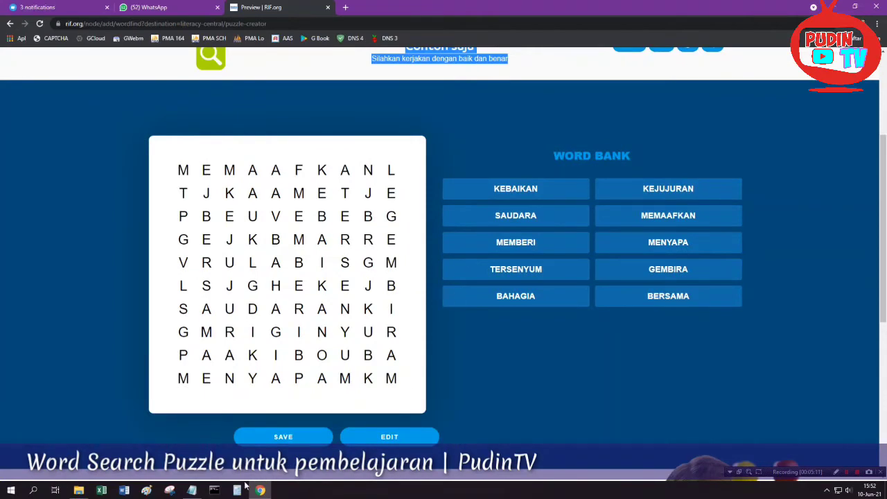
Add the instruction "12. kalau dirasa sudah cukup, silahkan klik save." to the Notepad notes and save the previewed puzzle in the browser
left_click(191, 490)
left_click(346, 249)
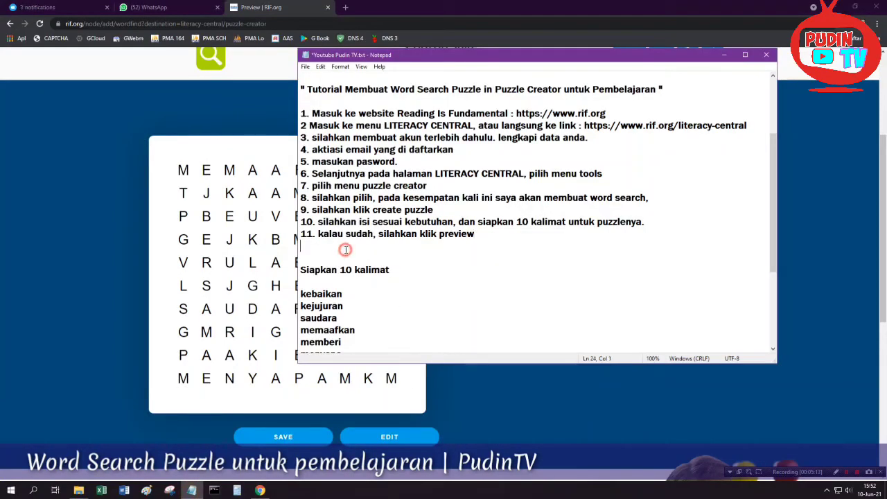
type("12. kalau dirasa sudah ")
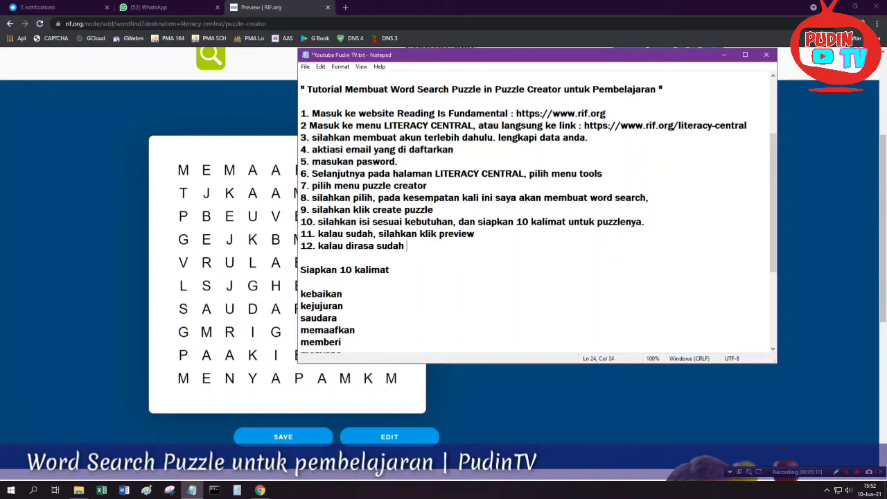
type("cukup, silahkan klik ")
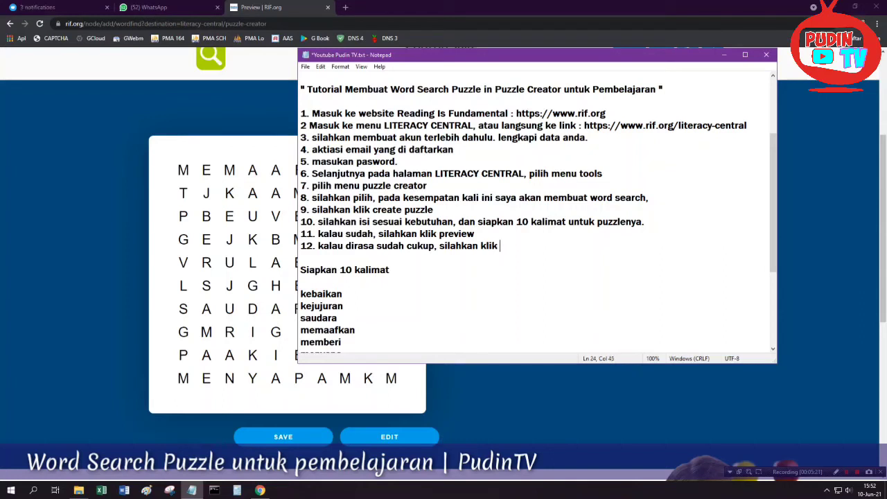
type("save.")
left_click(6, 241)
left_click(290, 437)
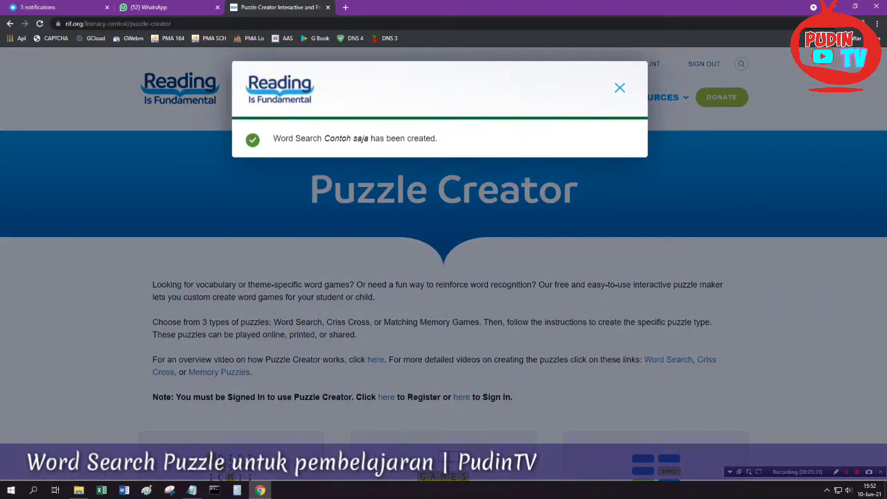
Add the instruction "13. untuk melihat puzzle yang sudah kita buat, kita geser ke bawah." to the Notepad notes
left_click(192, 490)
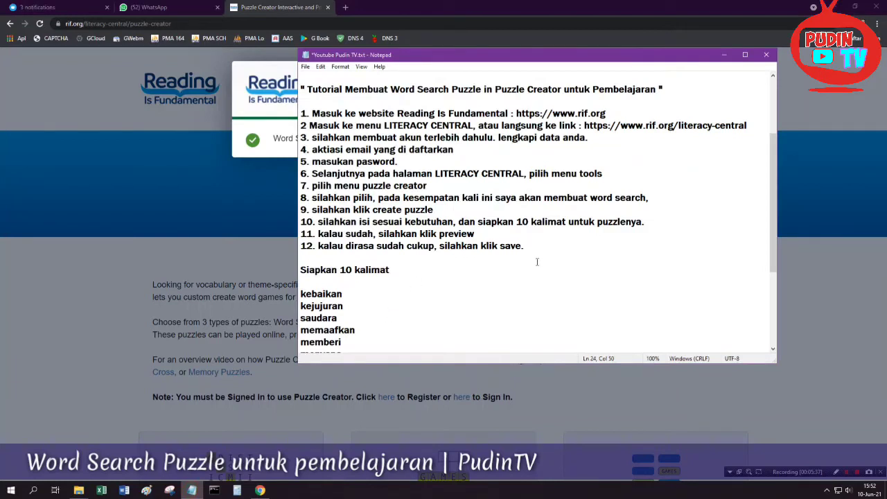
key("Return")
type("13.")
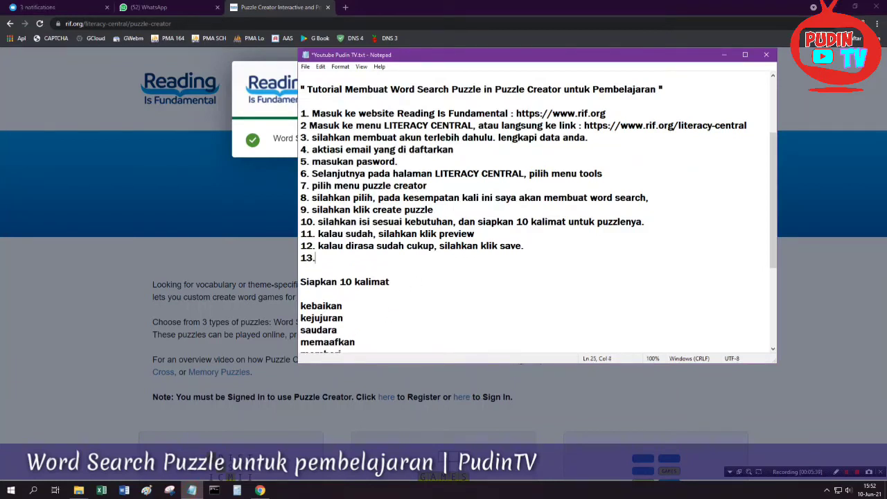
type(" untuk melihat puzzle ")
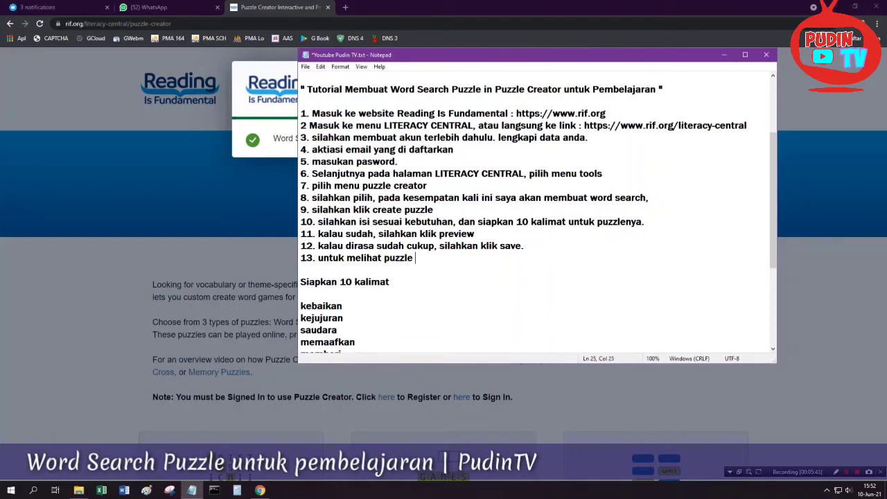
type("yang sudah kita buat,")
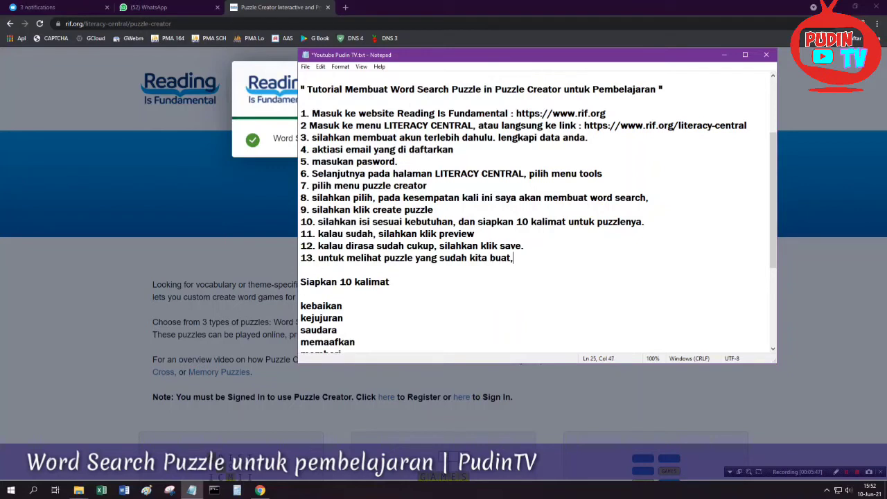
type(" kita geser ke bawah.")
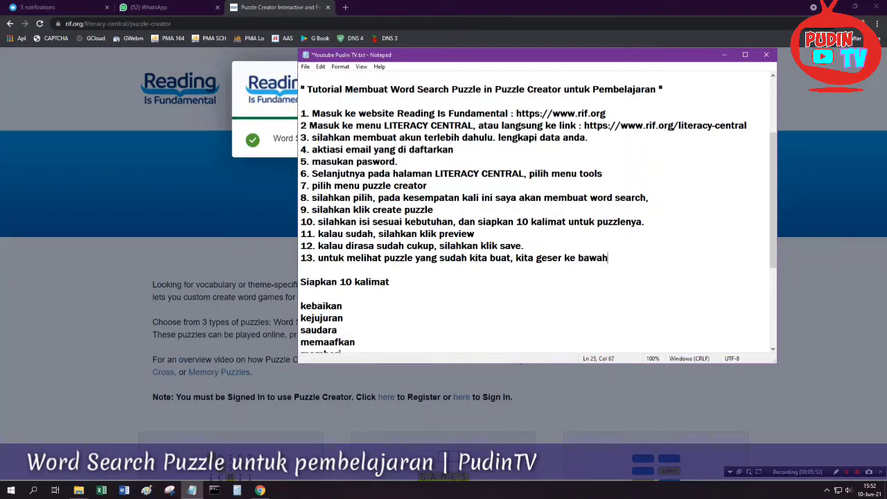
Back in the browser, dismiss the puzzle creation message and locate "Contoh saja" in the My Puzzles list
left_click(225, 207)
scroll(426, 225, "down", 5)
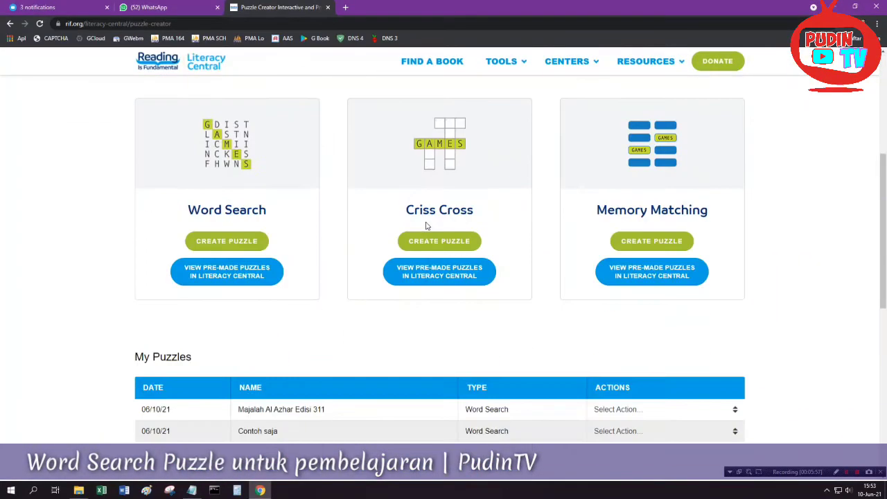
scroll(427, 225, "down", 2)
scroll(290, 316, "down", 2)
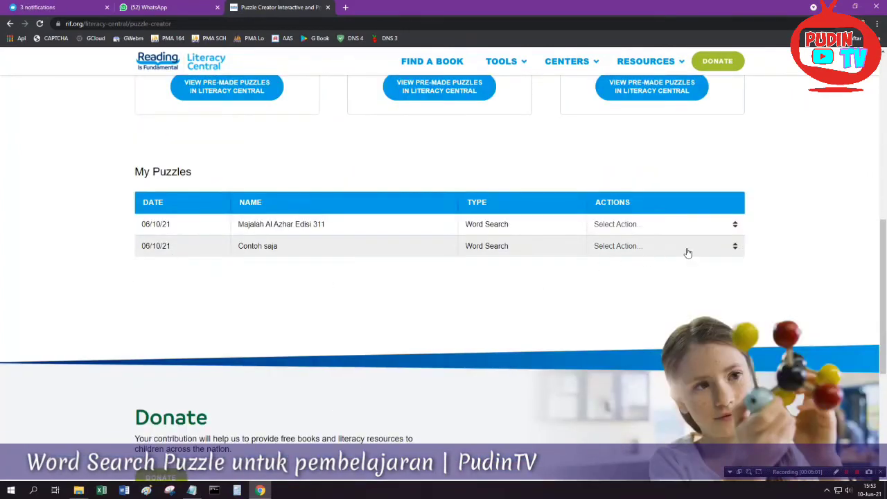
Add the instruction "14. untuk membukanya kitapilih selelct action -> view" to the Notepad notes, checking the puzzle's available actions in the browser
left_click(191, 489)
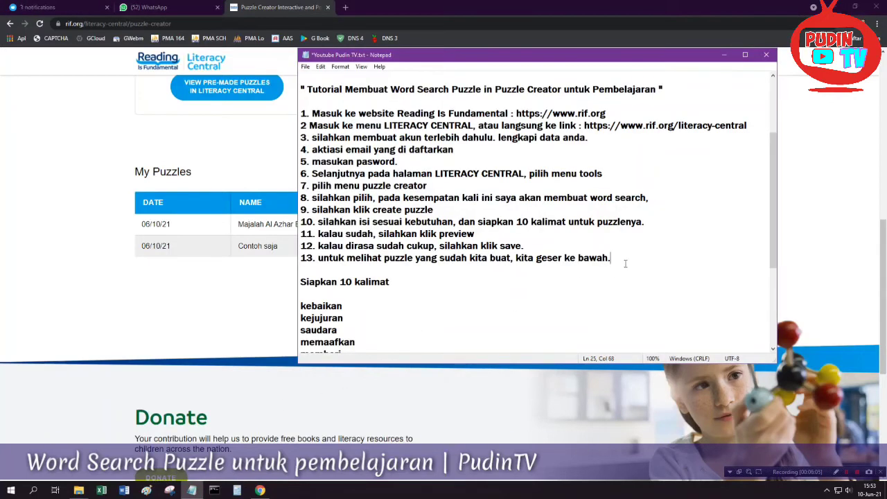
key("Return")
type("14. u")
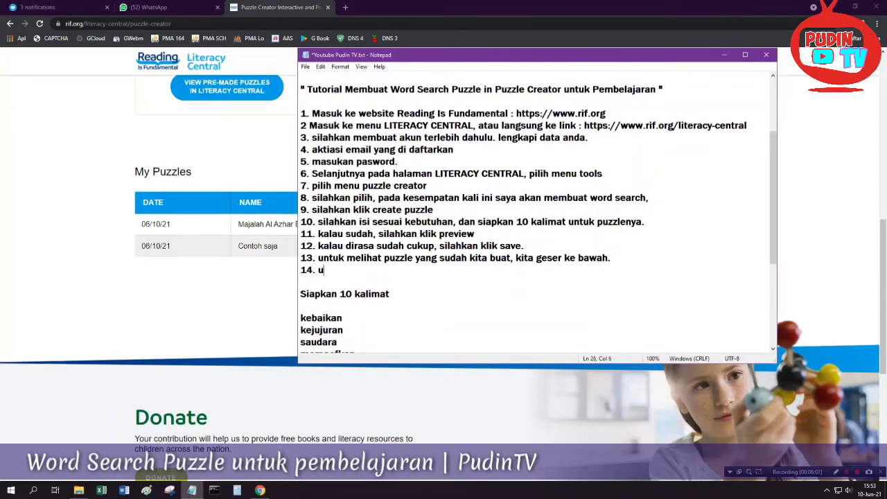
type("ntuk membuka")
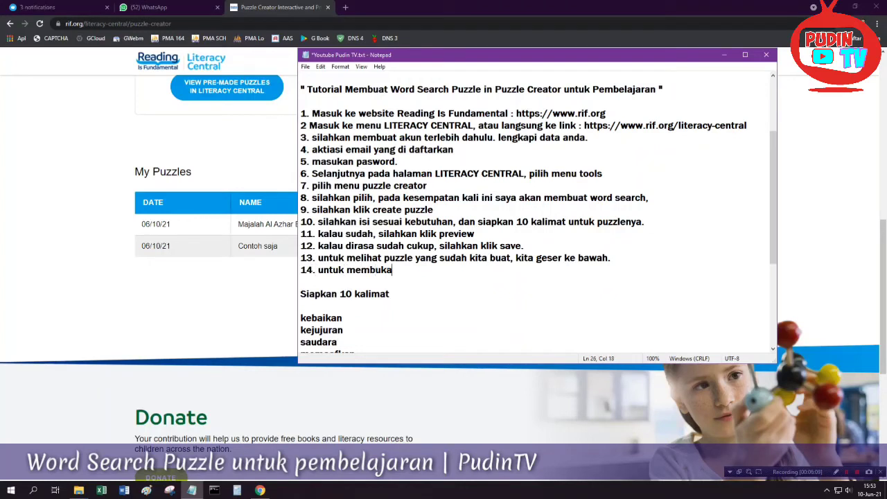
type("nya kitapilih selelct")
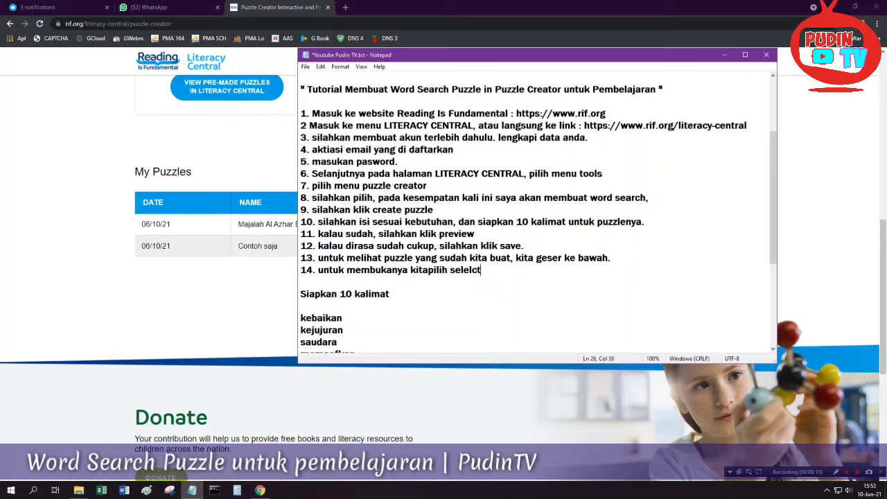
type(" action ->")
left_click(819, 203)
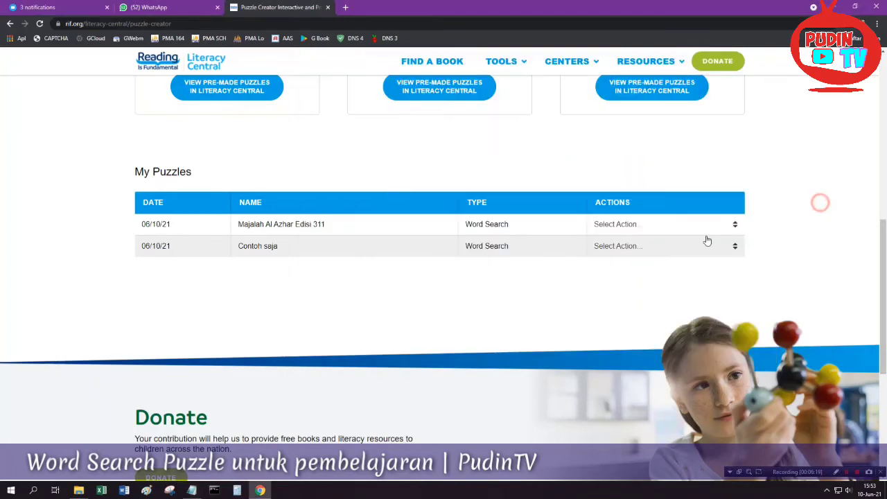
left_click(696, 248)
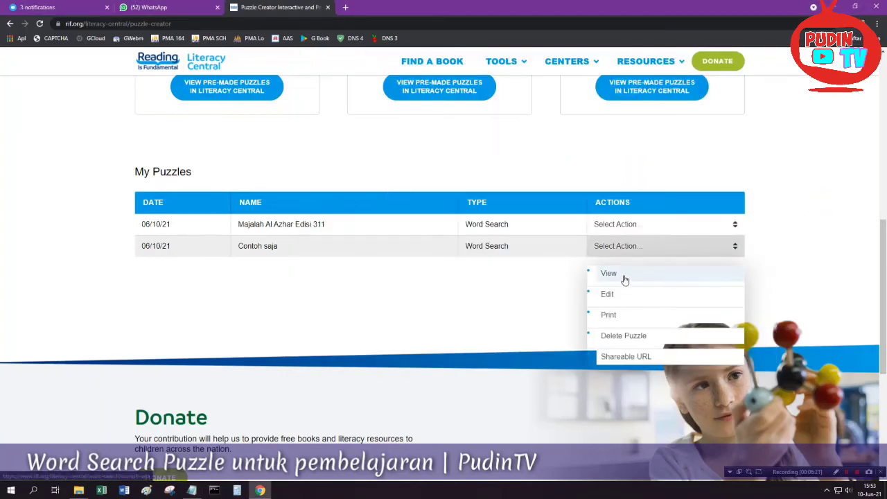
left_click(200, 491)
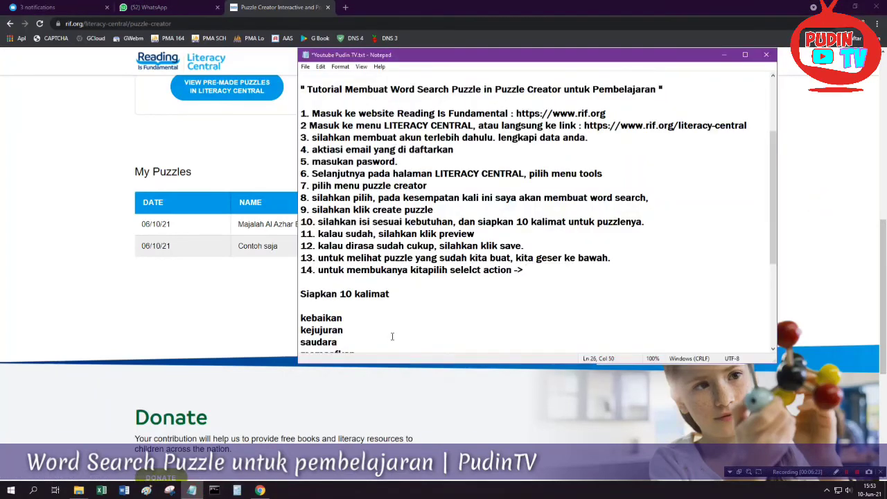
type("view")
Open the saved "Contoh saja" puzzle for viewing in the browser and look over its letter grid and word bank
left_click(131, 306)
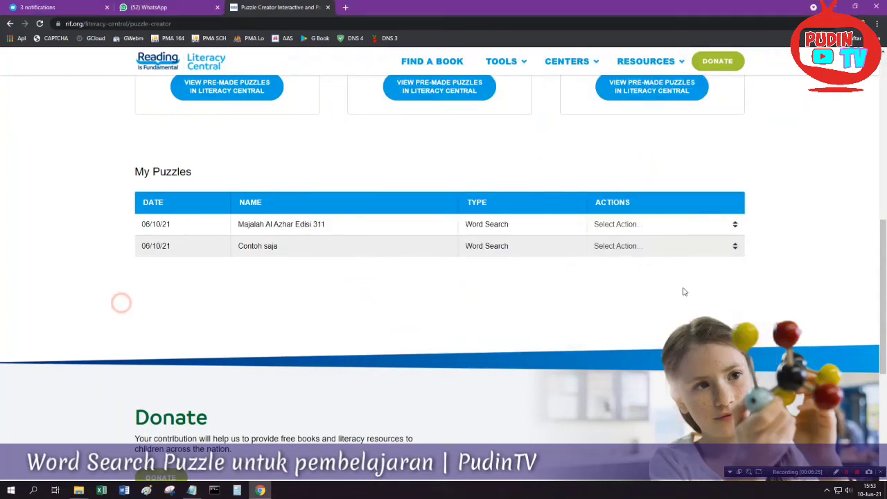
left_click(713, 248)
left_click(627, 275)
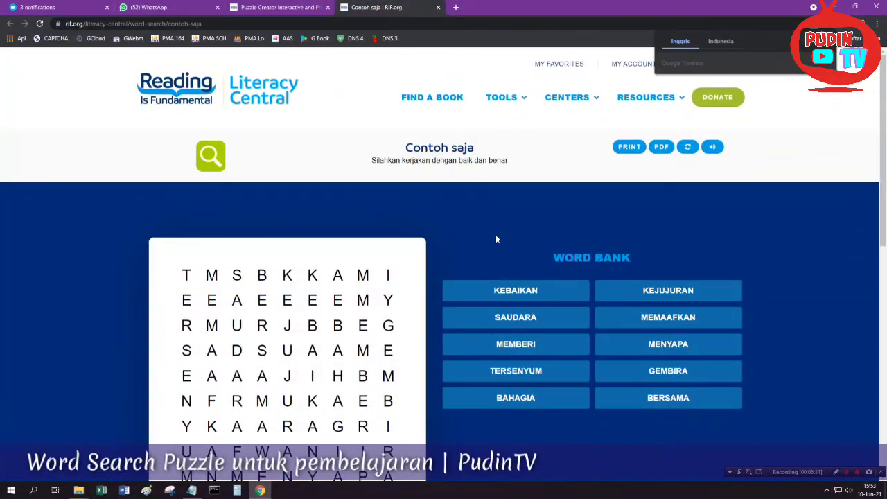
scroll(496, 237, "down", 2)
scroll(496, 238, "up", 2)
scroll(495, 238, "down", 2)
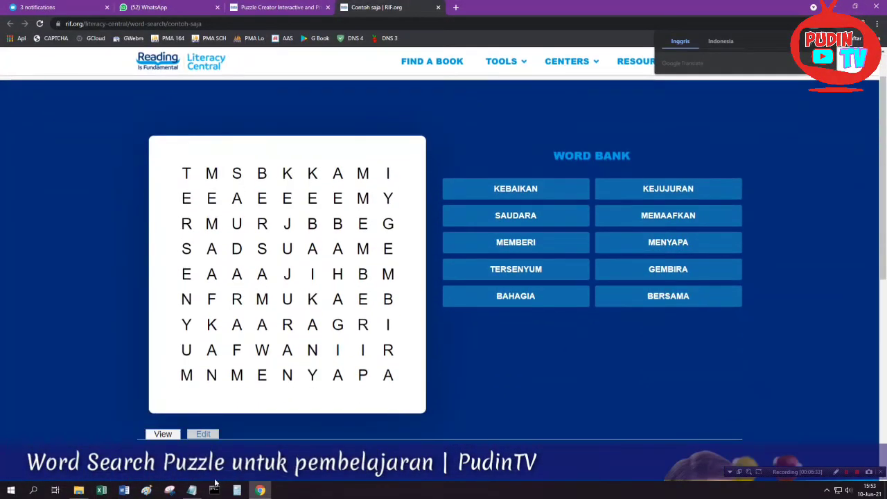
Add "15. jika ingin dibagikan, silahkan ambil linknya dan bagikan ke anak didik ibu bapak guru semua." to the Notepad notes
left_click(192, 490)
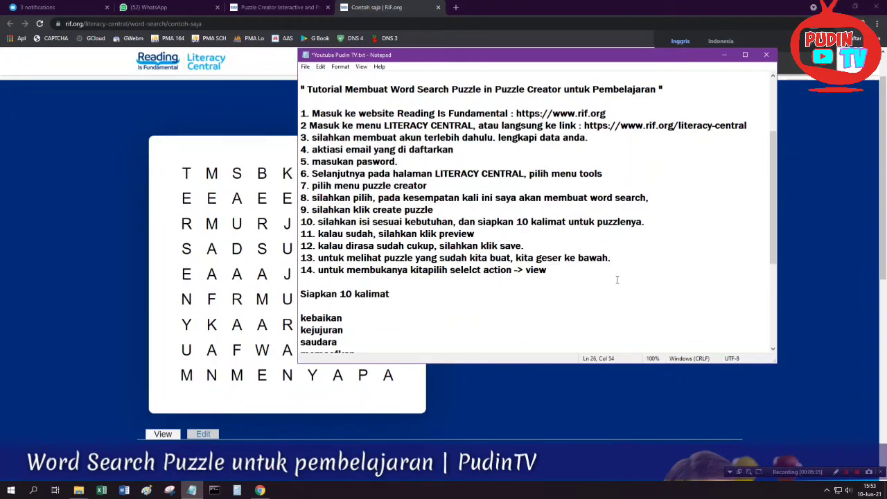
key("Return")
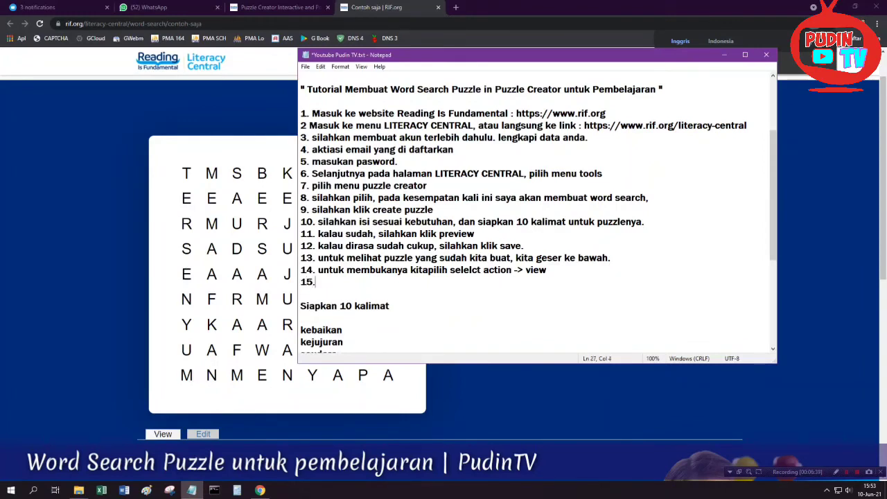
type("15. jika ingin dibagikan,")
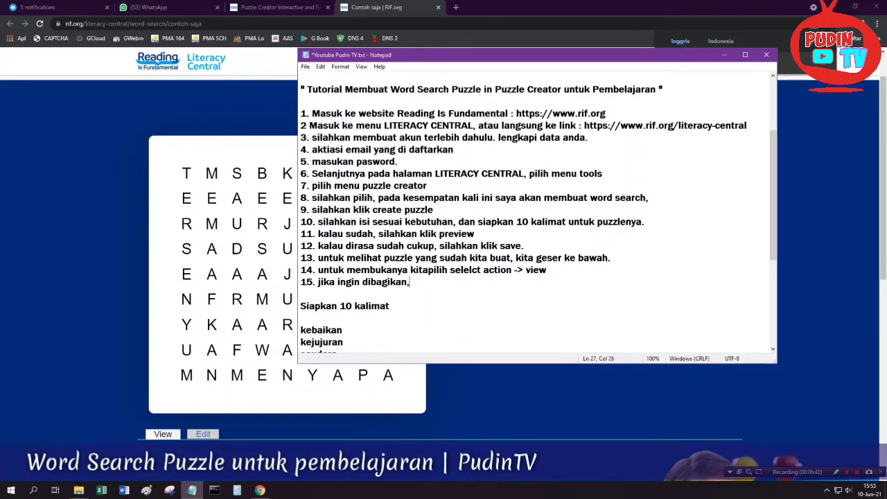
type(" silahkan ambil ")
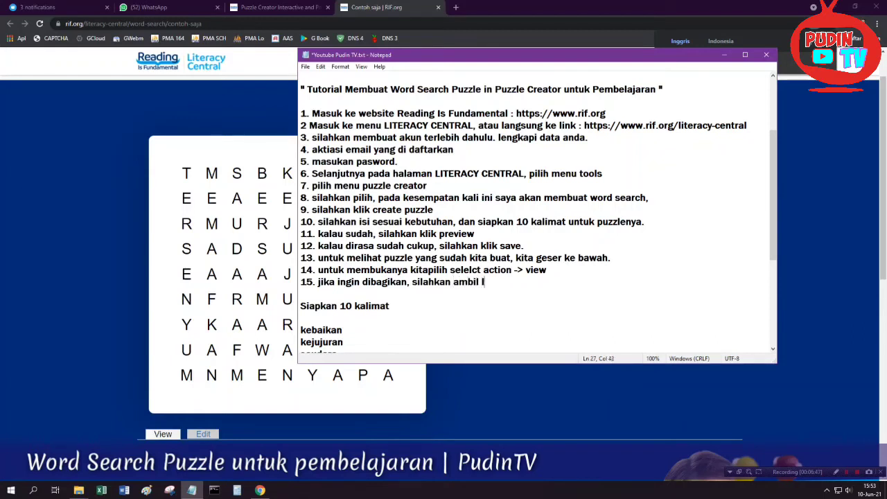
type("linknya dan bagikan ")
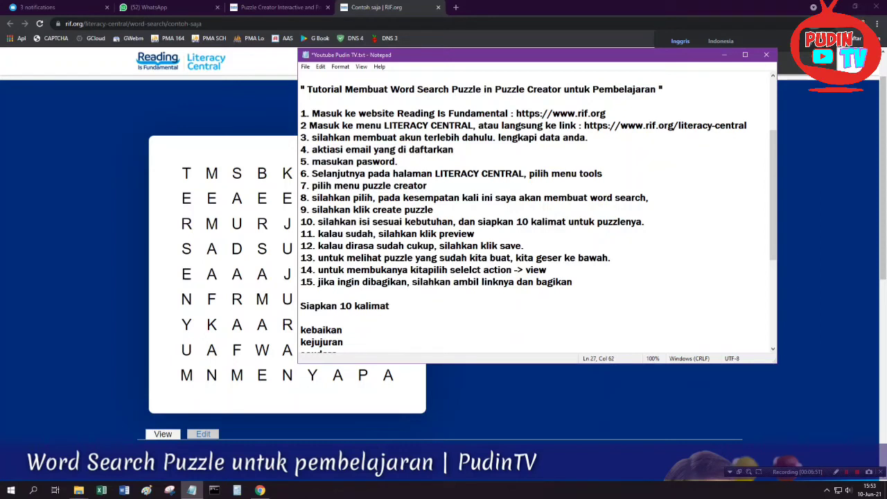
type("ke anak didik i")
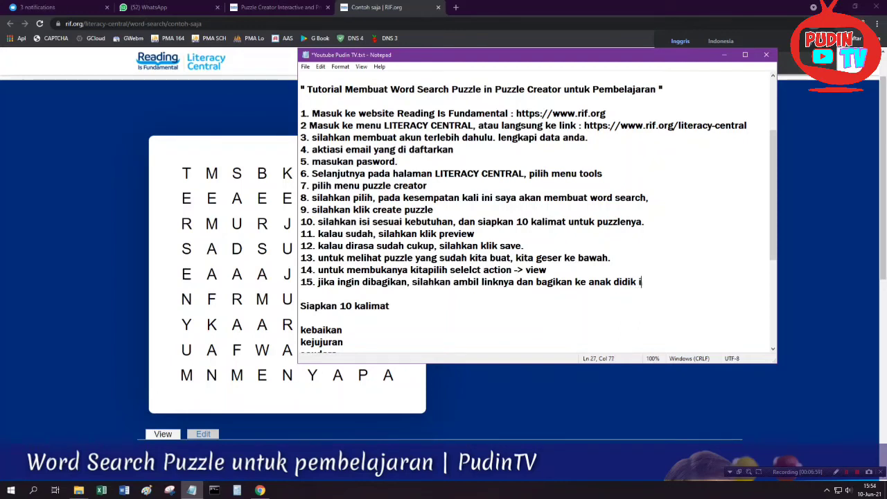
type("bu bapak guru semua.")
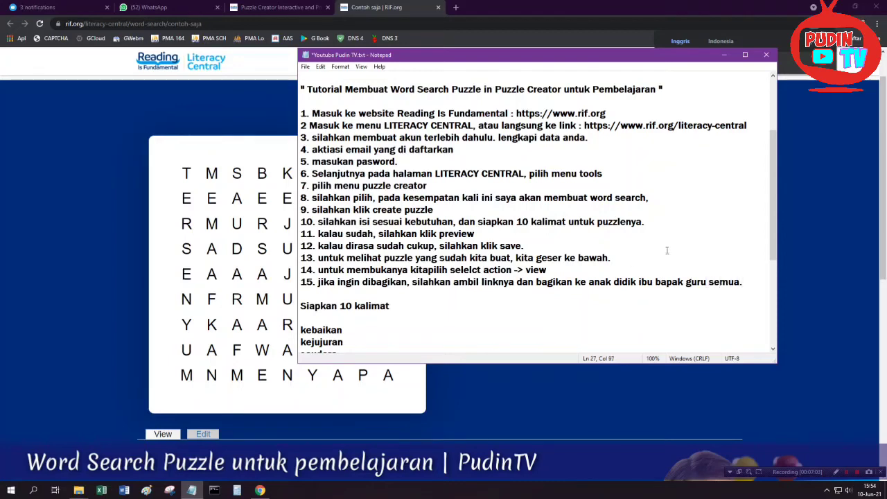
Return to the browser and copy the full web address of the "Contoh saja" puzzle page
left_click(847, 229)
scroll(641, 217, "up", 3)
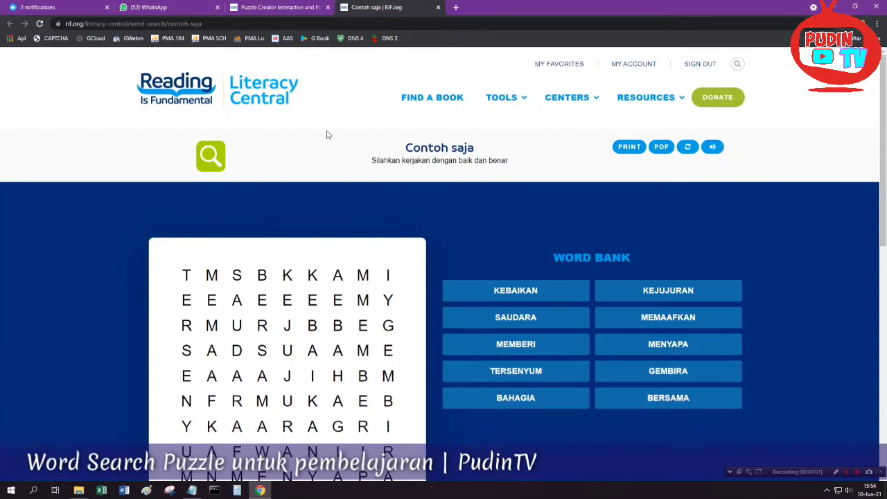
left_click(202, 24)
key("ctrl+c")
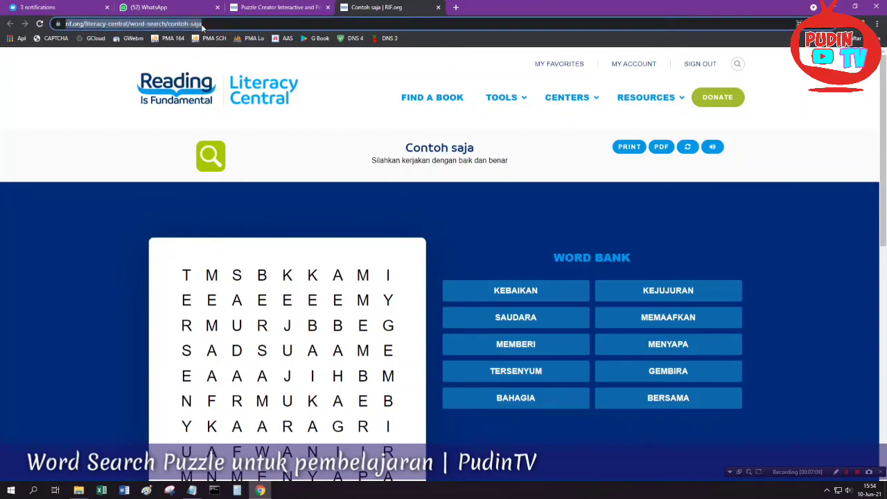
left_click(192, 490)
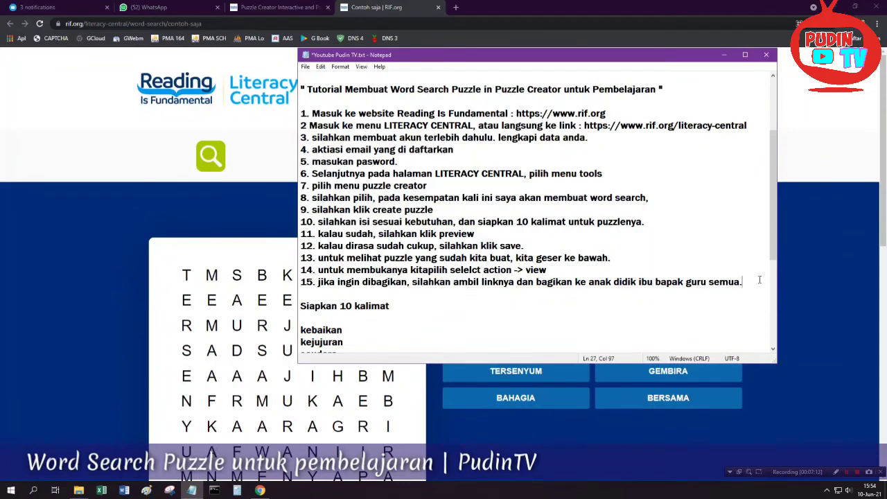
key("Return")
type("1")
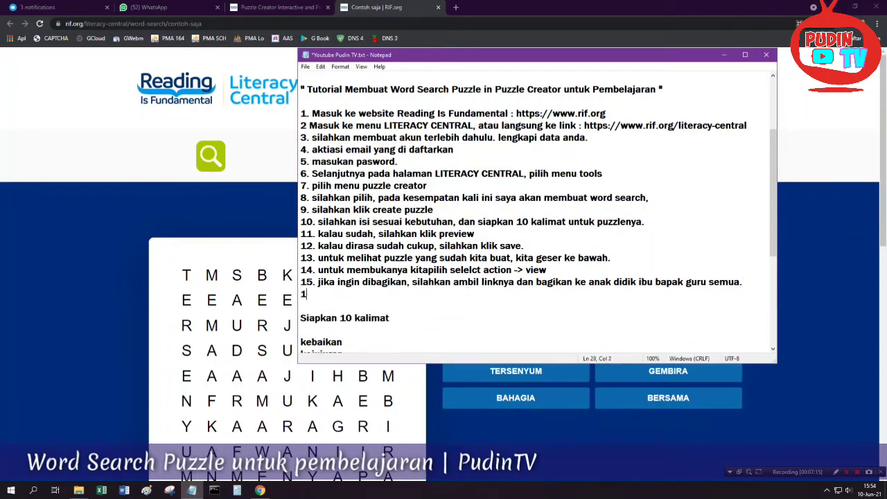
type("6. ini contoh linkny")
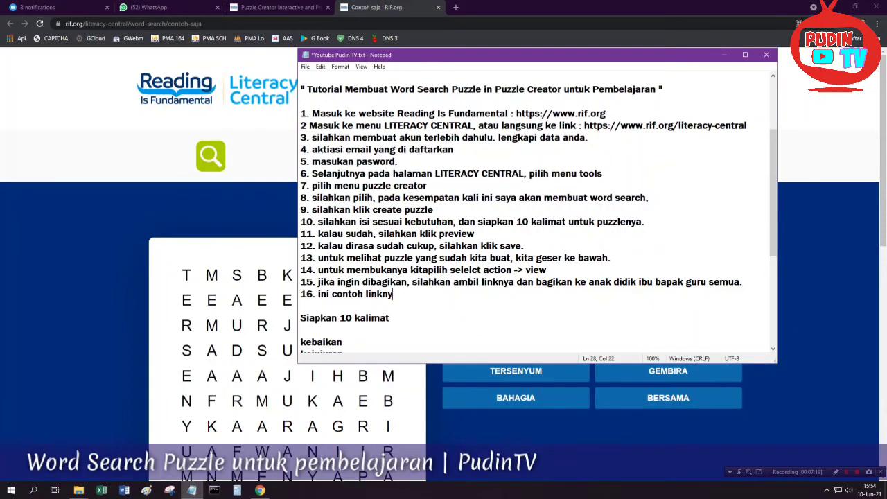
type("a. :")
key("ctrl+v")
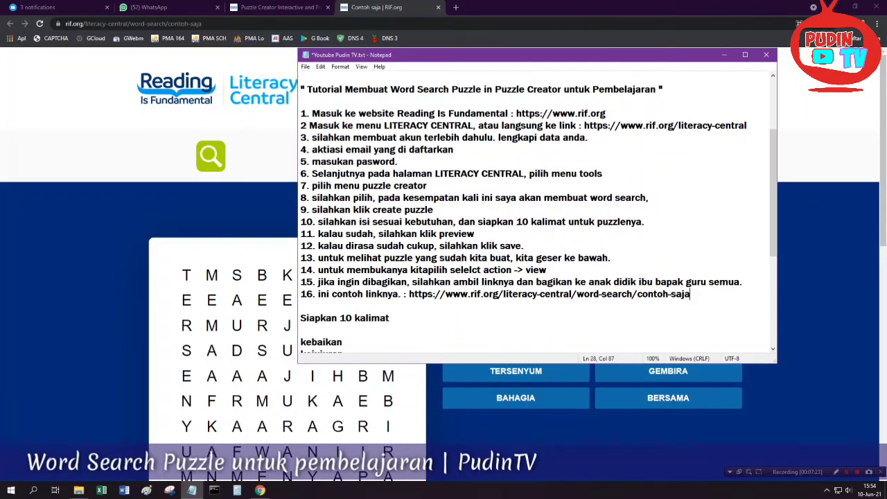
Add the separate remark "bapak dan ibu juga bisa mengeditnya jika ada kesalahan." below instruction 16, leaving a blank line between them
key("Return")
key("Return")
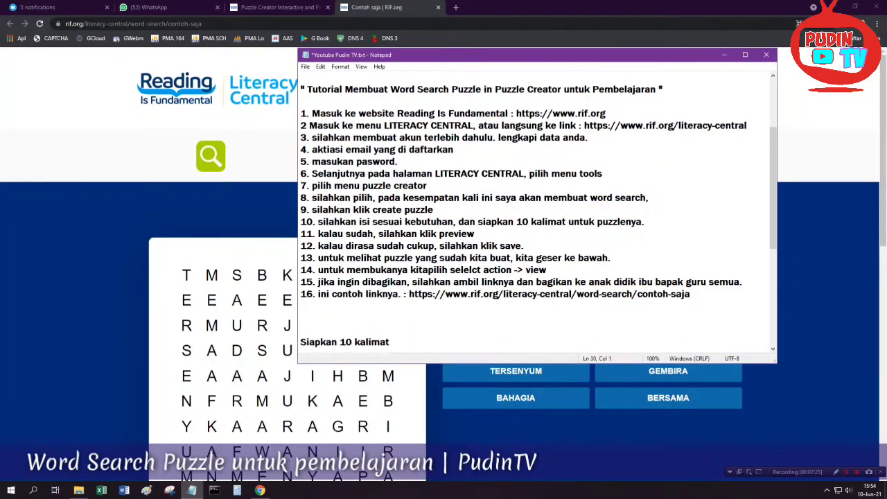
type("bapak dan ibu juga bi")
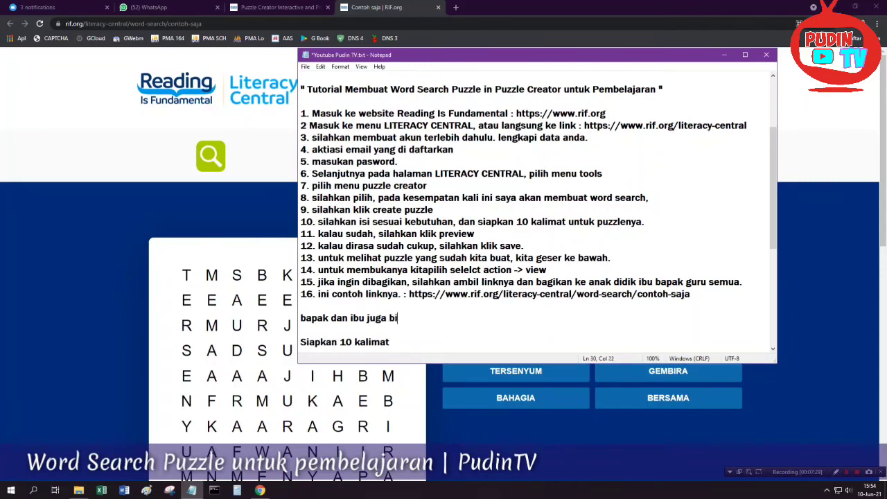
type("sa mengeditnya jika ada k")
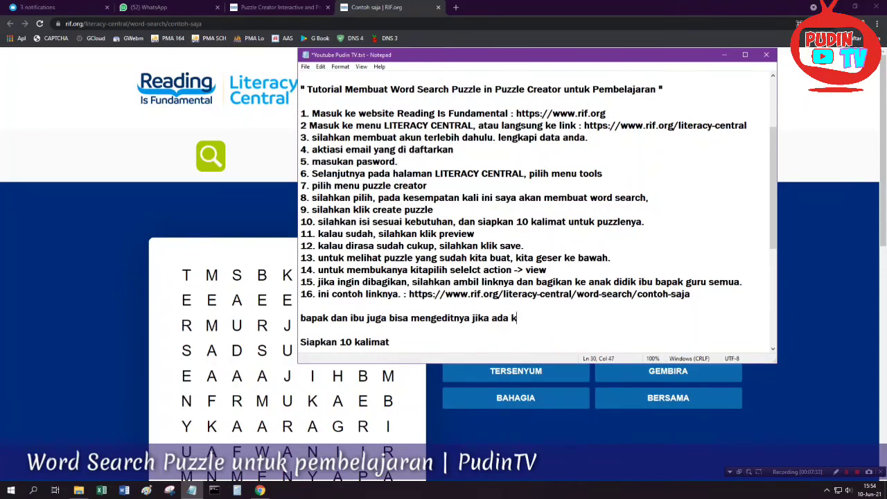
type("esalahan.")
key("ctrl+z")
Add the closing lines "terimakasih semoga membantu." and "jangan lupa, like comment dan subscribe." to the notes and save the file
type("t")
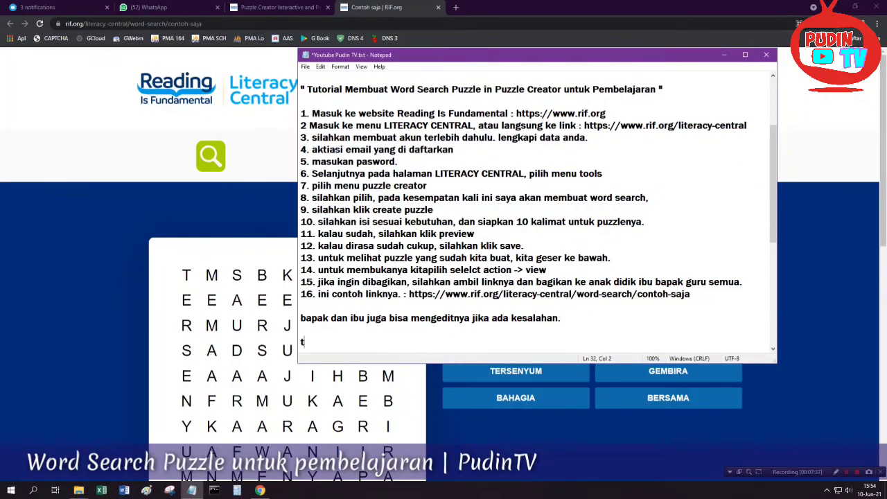
type("erimakasih semo")
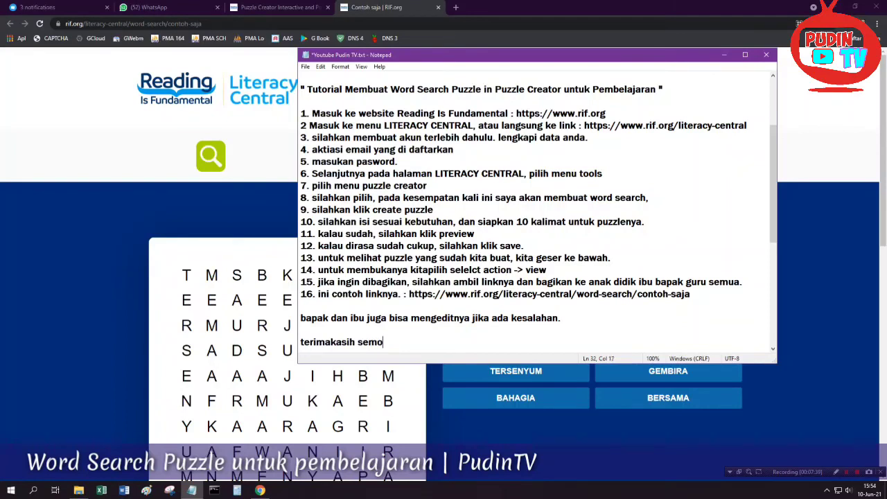
type("ga membantu.")
key("Return")
type("jangan")
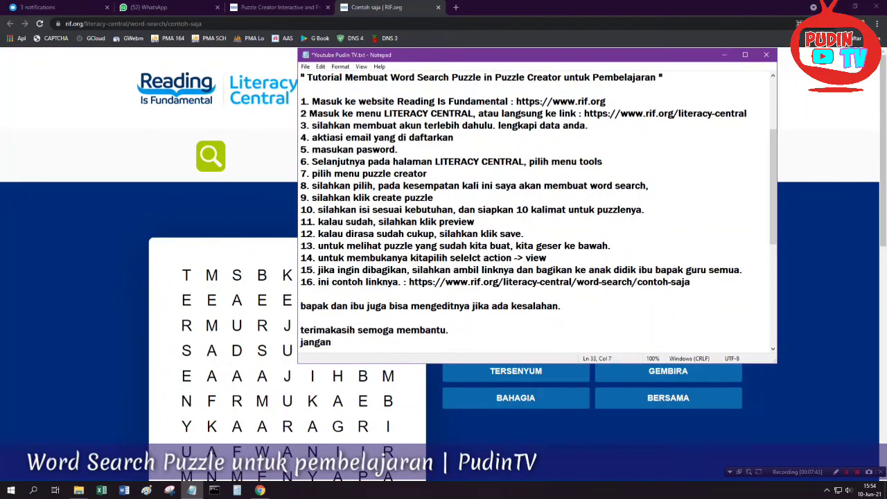
type(" lupa, like comment dan")
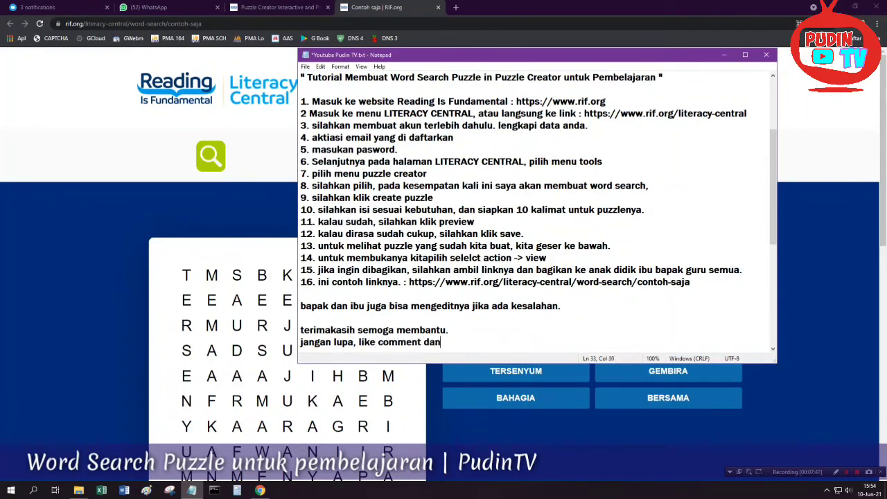
type(" subscribe.")
left_click(305, 66)
left_click(322, 113)
Review the saved notes, and look over the "Contoh saja" puzzle's letter grid and word bank in the browser
scroll(506, 183, "down", 3)
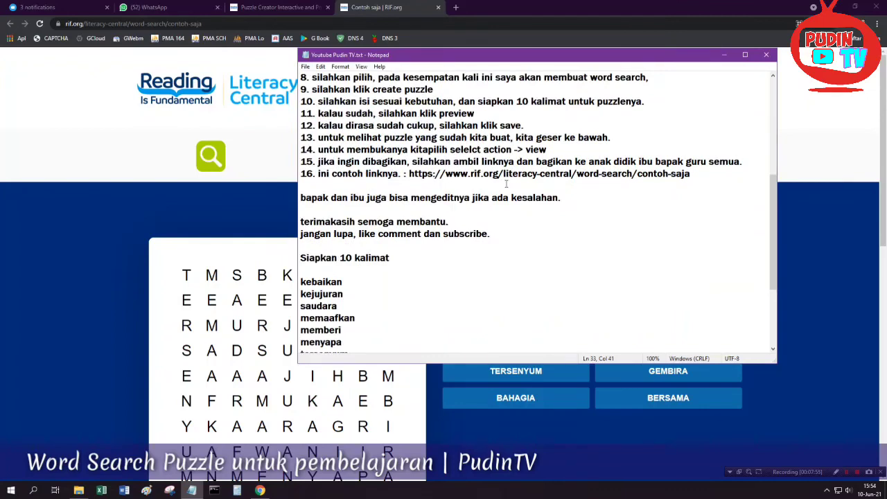
scroll(506, 184, "up", 5)
left_click(137, 154)
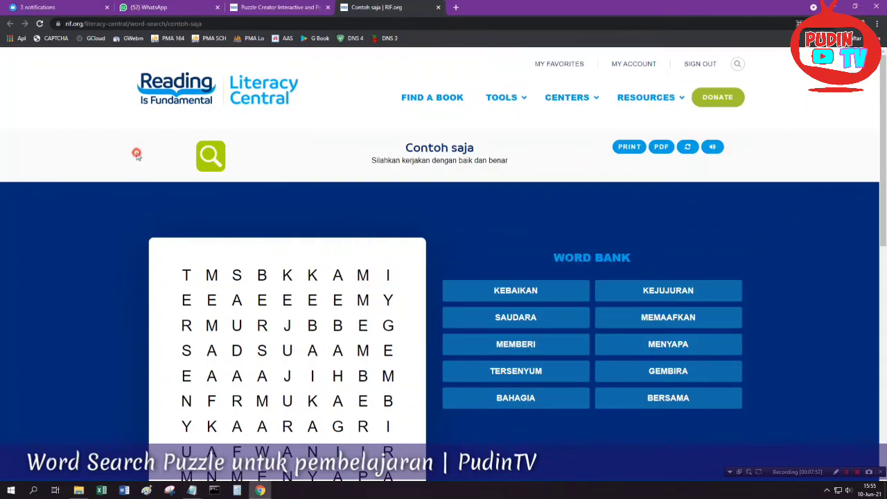
scroll(480, 287, "down", 2)
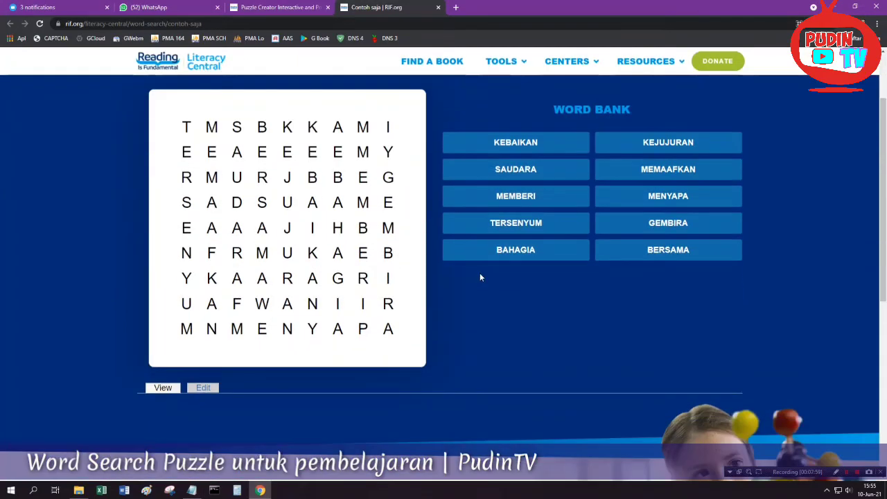